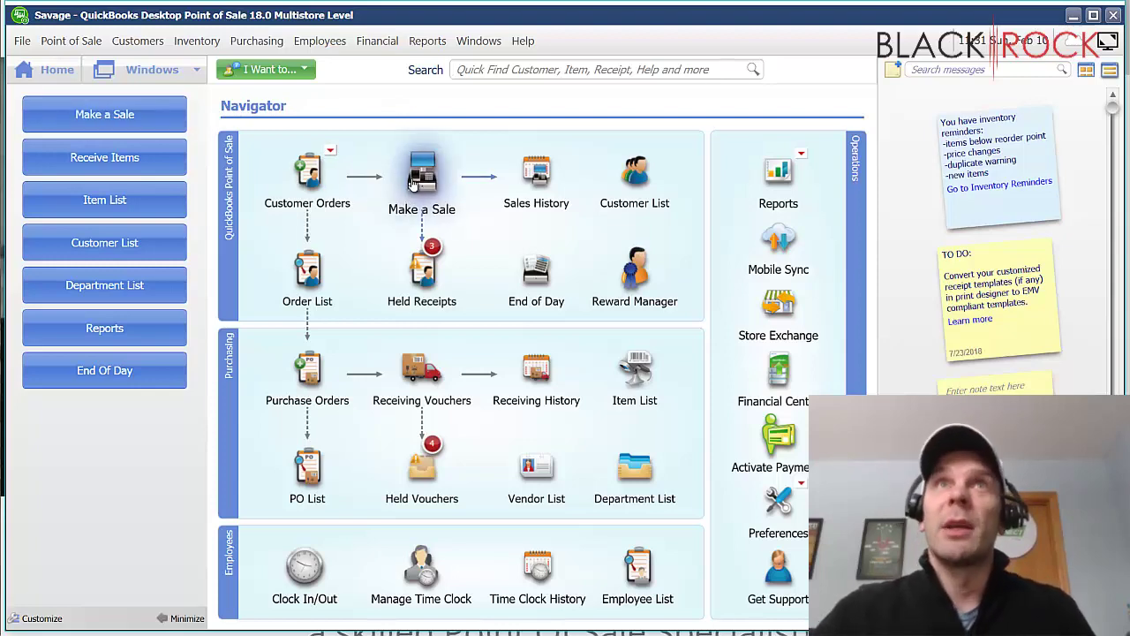
Step: Open a blank sales receipt with Make a Sale on the Navigator
click(304, 69)
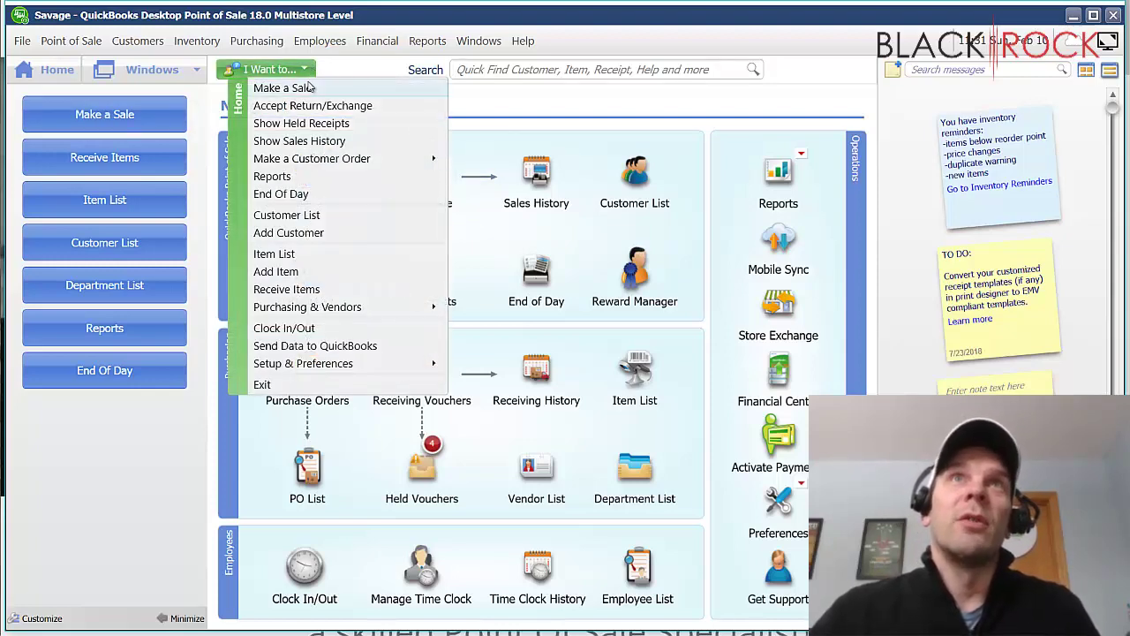
click(79, 42)
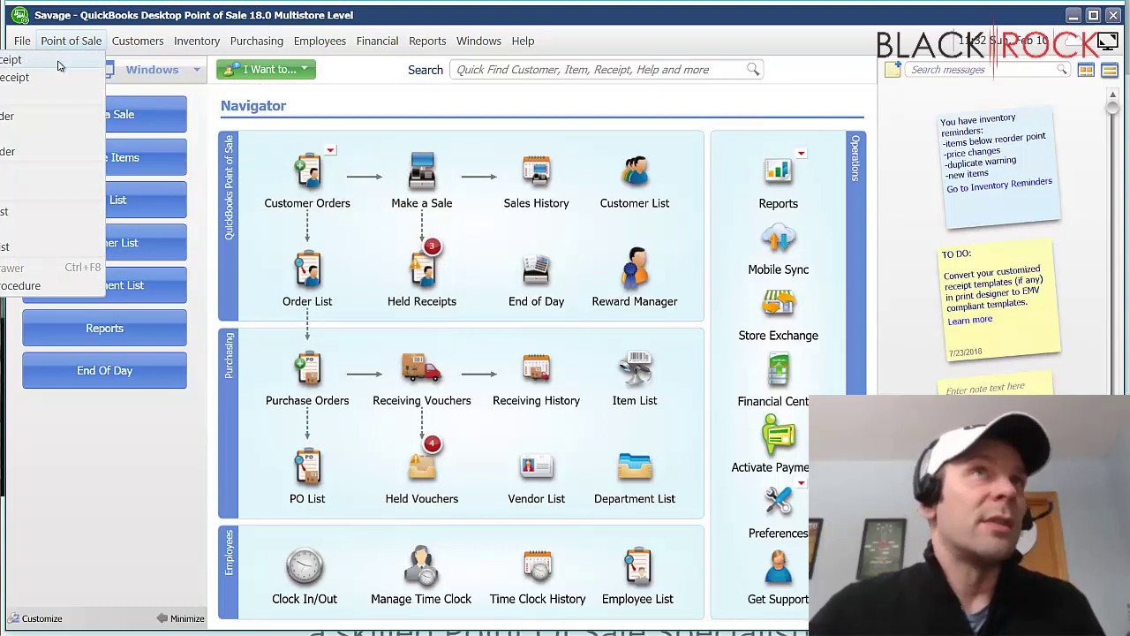
click(424, 170)
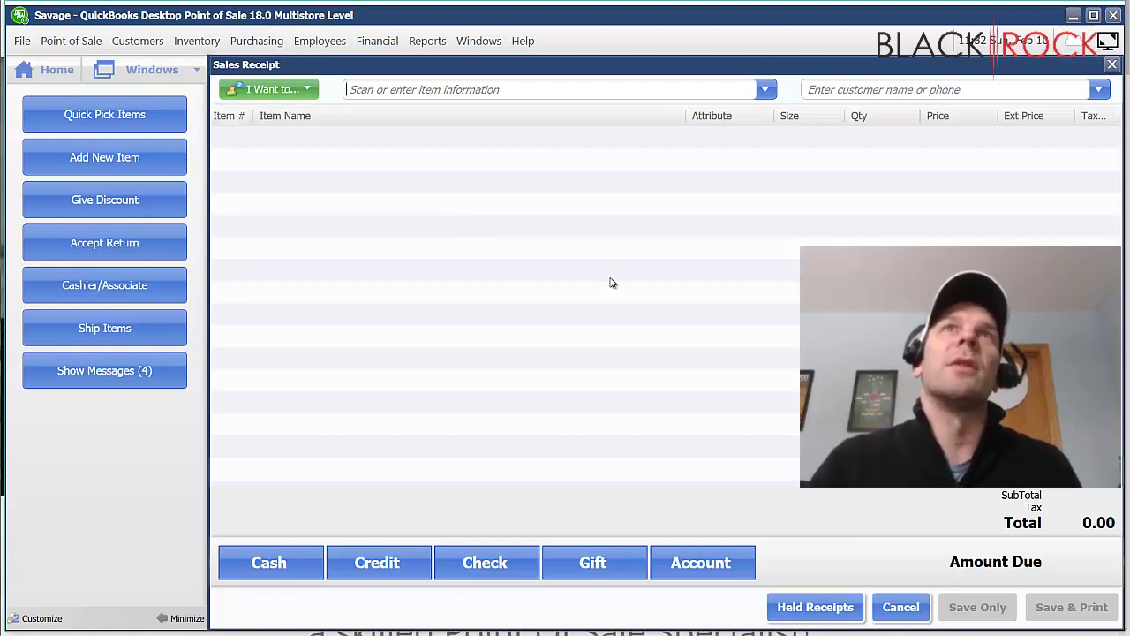
Step: Scan items 14630, 14638 and 14635, then raise 14635's quantity to 2 for a 282.00 total
text(14630)
key(Return)
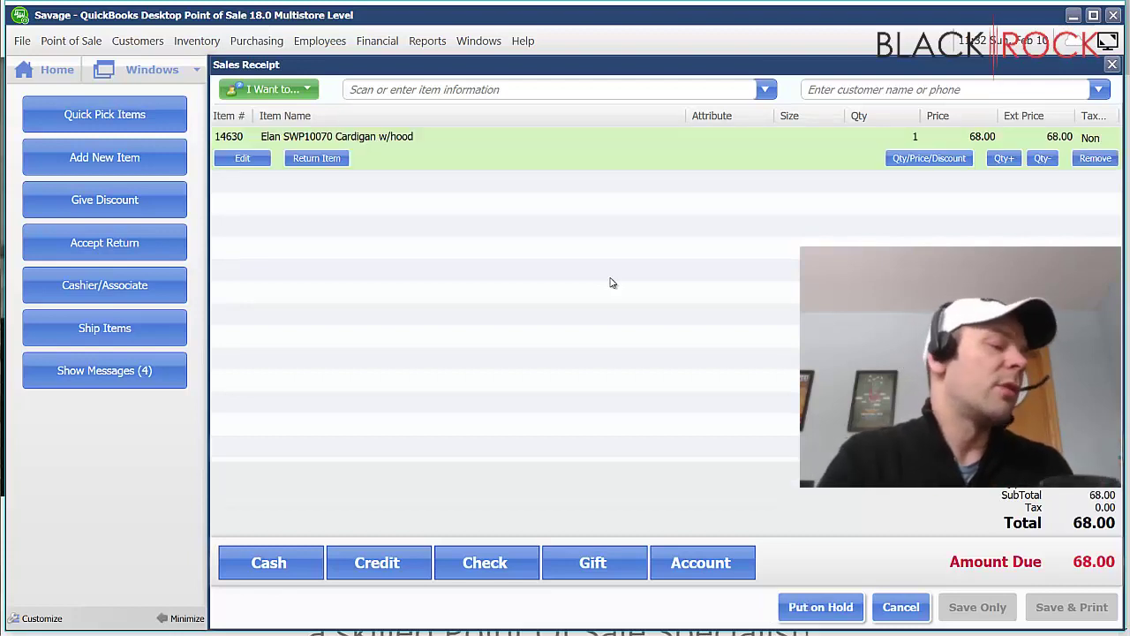
text(14638)
key(Return)
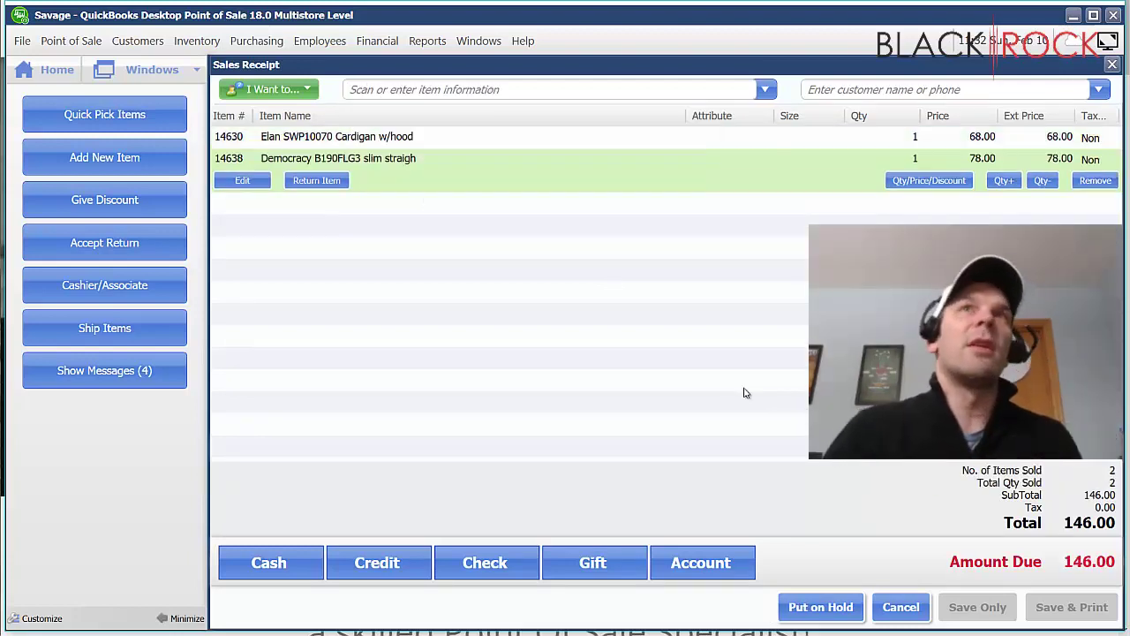
text(14635)
key(Return)
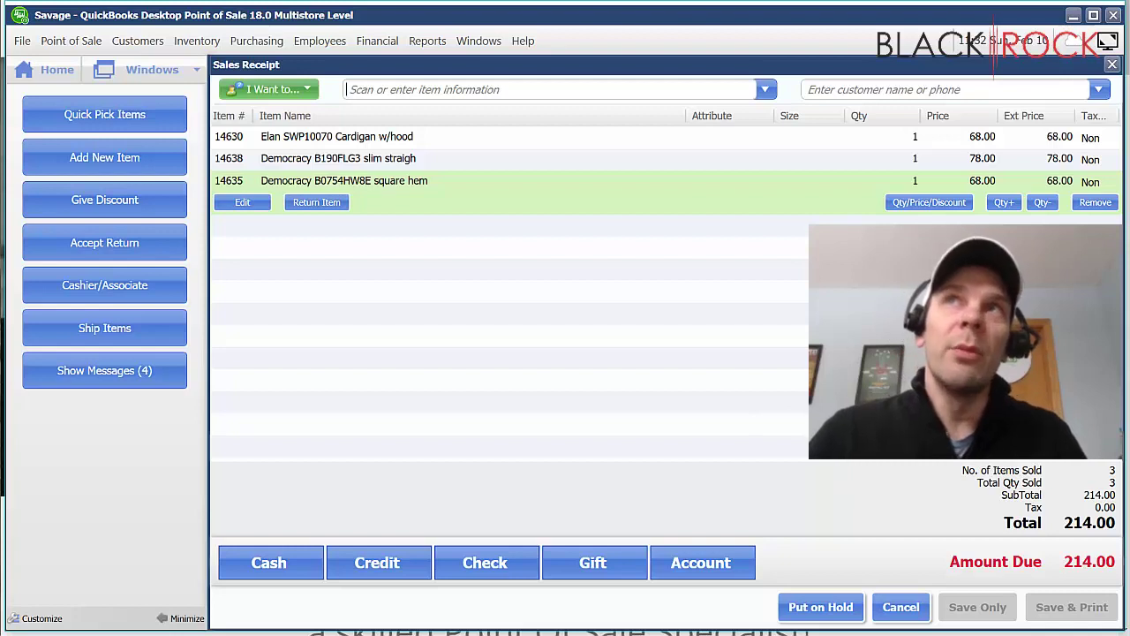
click(1004, 203)
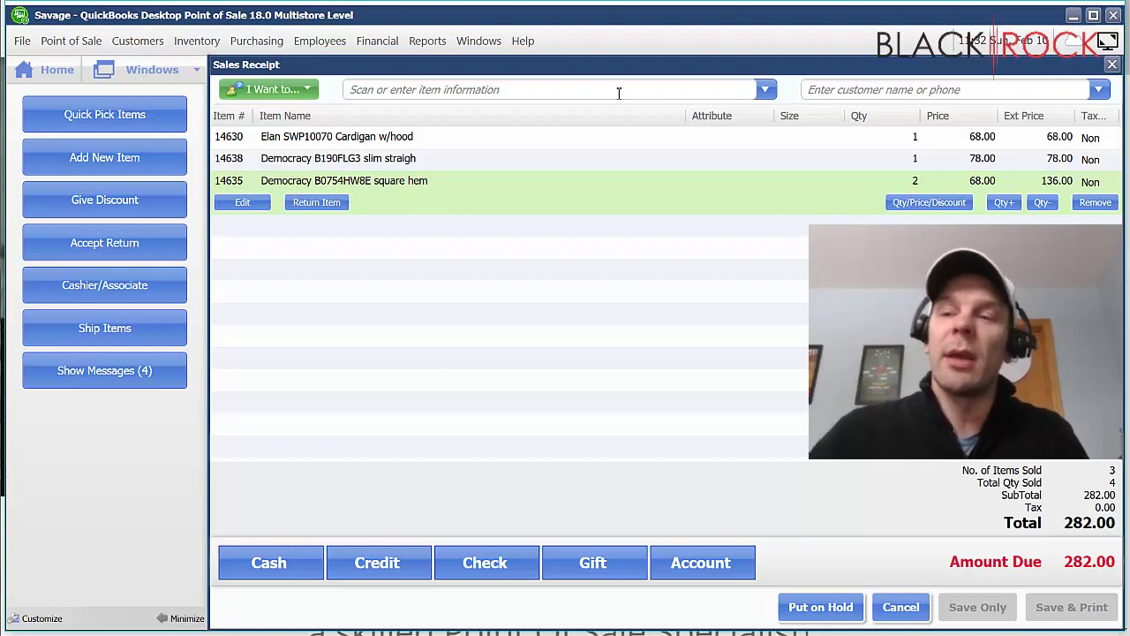
Step: Add item 14235, DownEast DB18103003 at 82.00, despite zero stock, making the total 364.00
text(1)
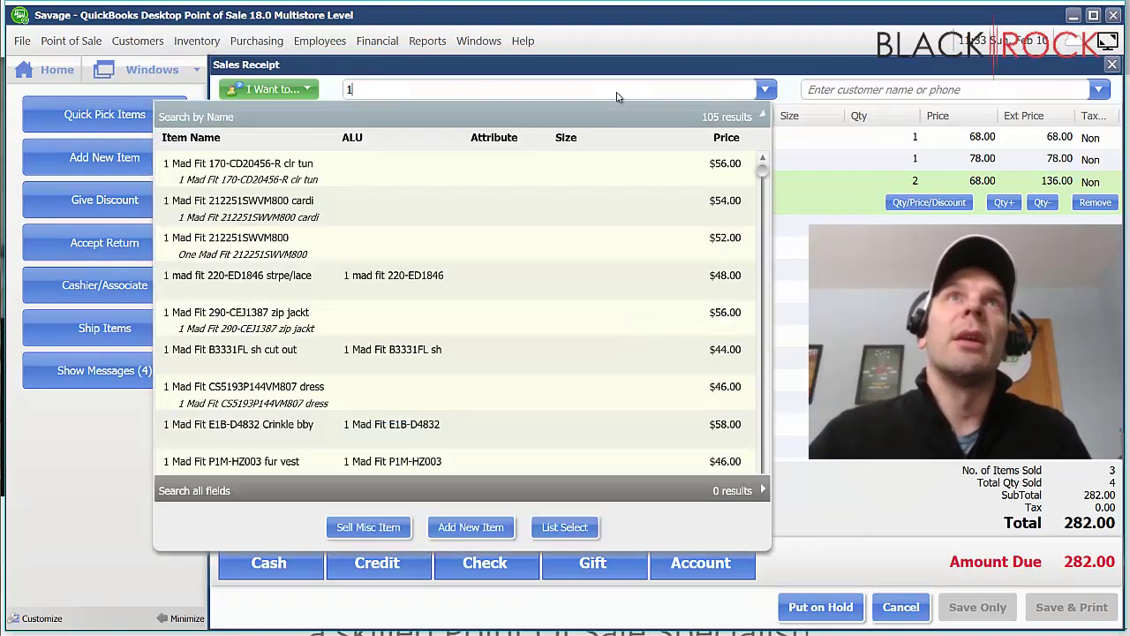
text(4235)
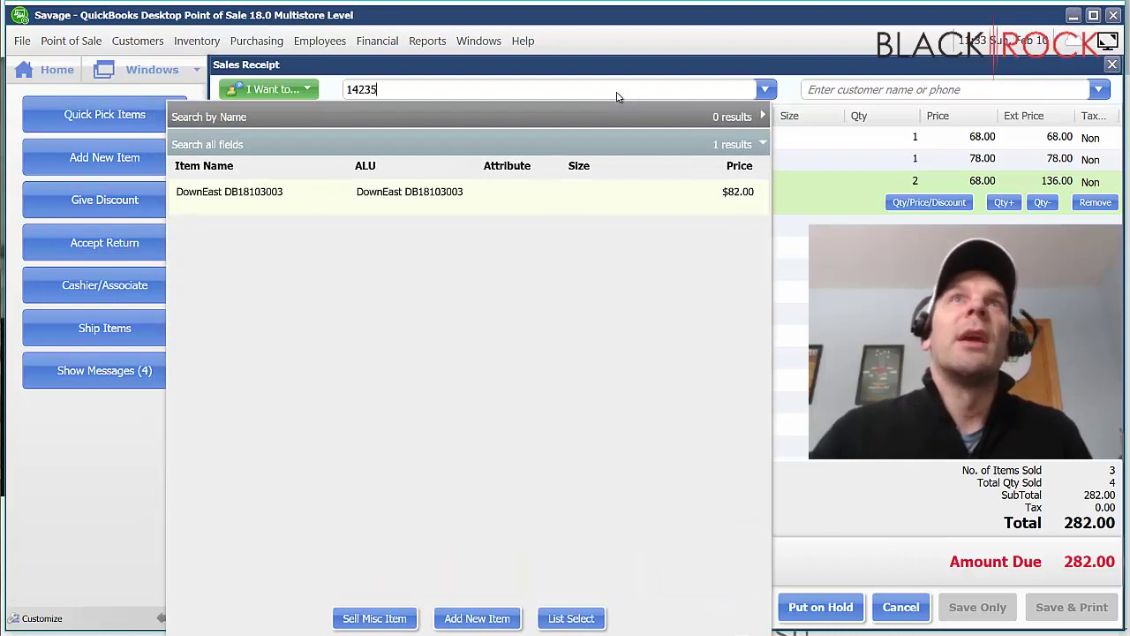
click(239, 198)
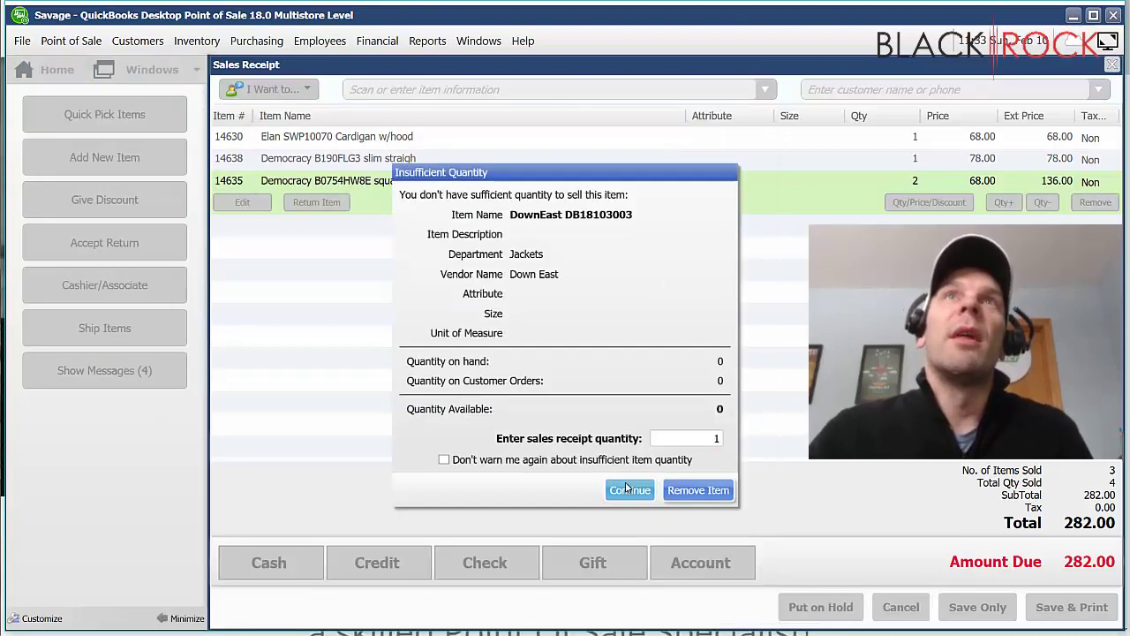
click(630, 559)
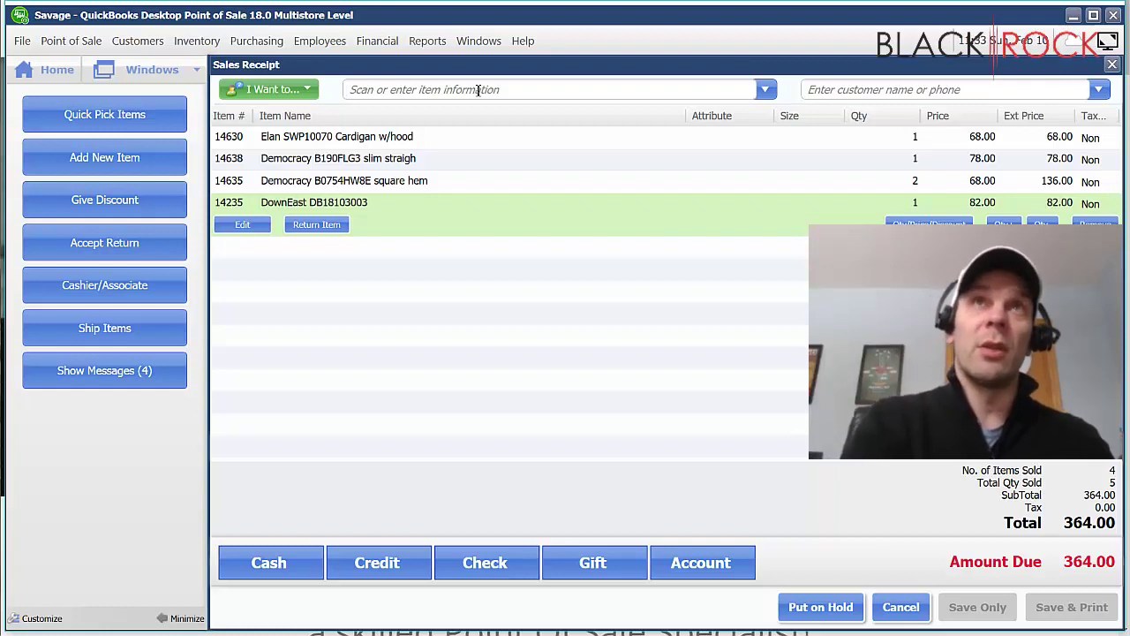
Step: Search 'scarf' and add the 818 fashions 95651 trgl scarf at 18.00 despite low stock
text(tops)
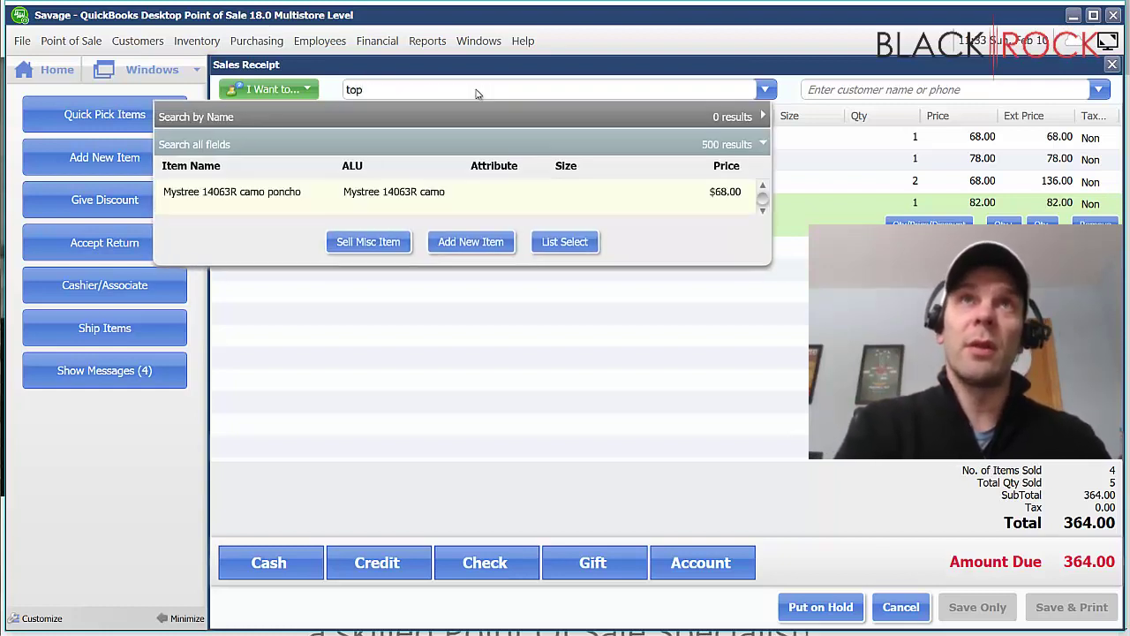
key(BackSpace)
key(BackSpace)
key(BackSpace)
key(BackSpace)
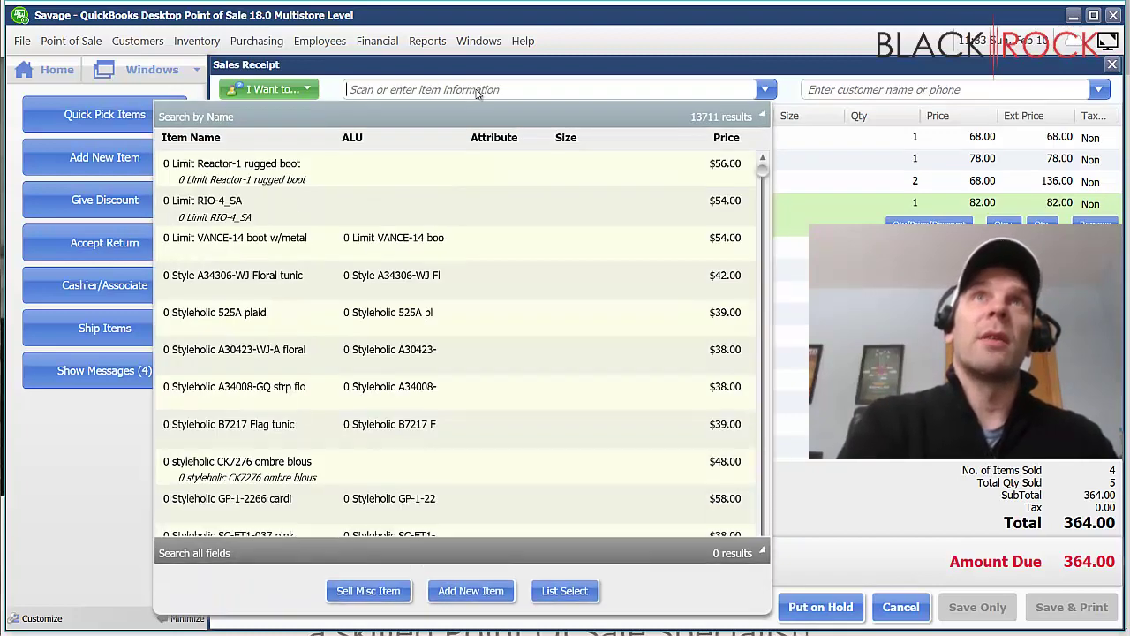
text(scarf)
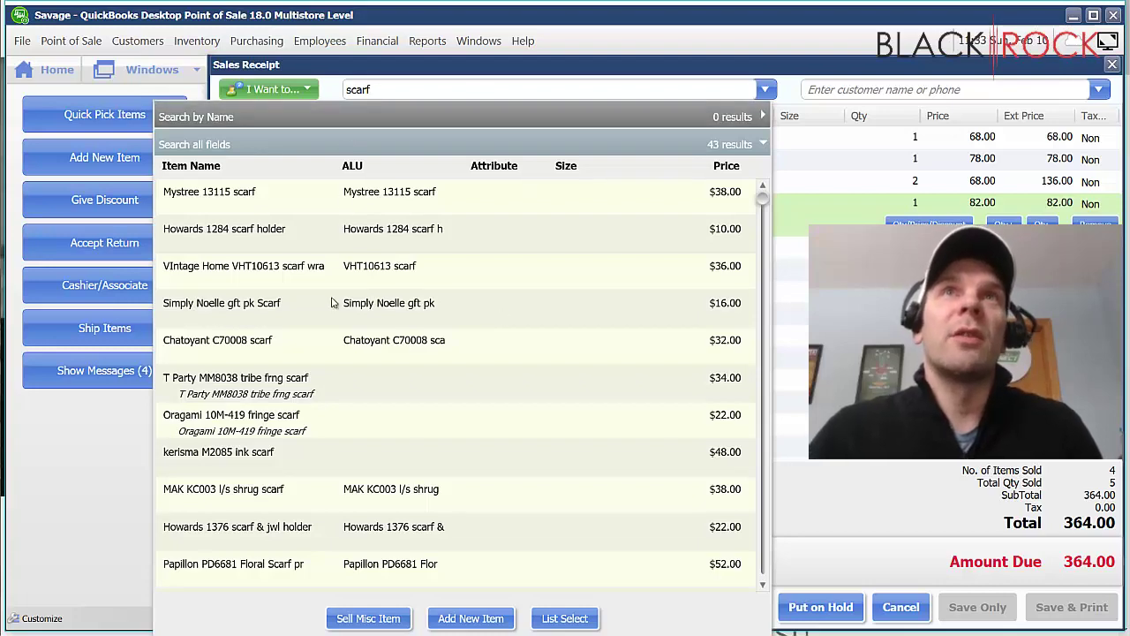
scroll(333, 303, down, 1)
scroll(318, 354, down, 2)
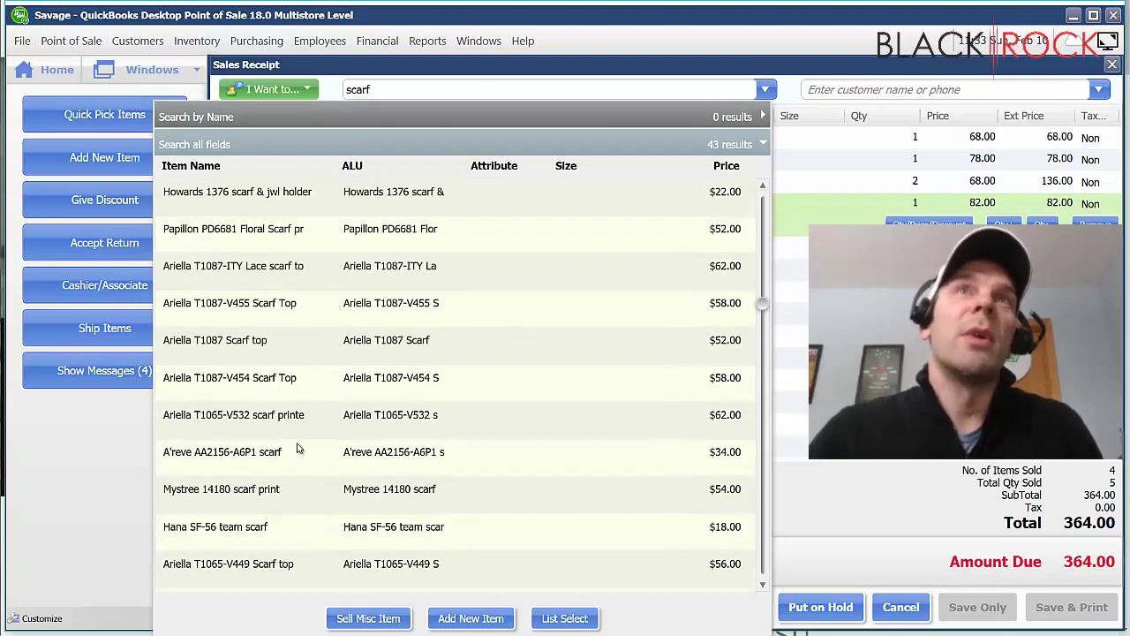
scroll(301, 450, down, 4)
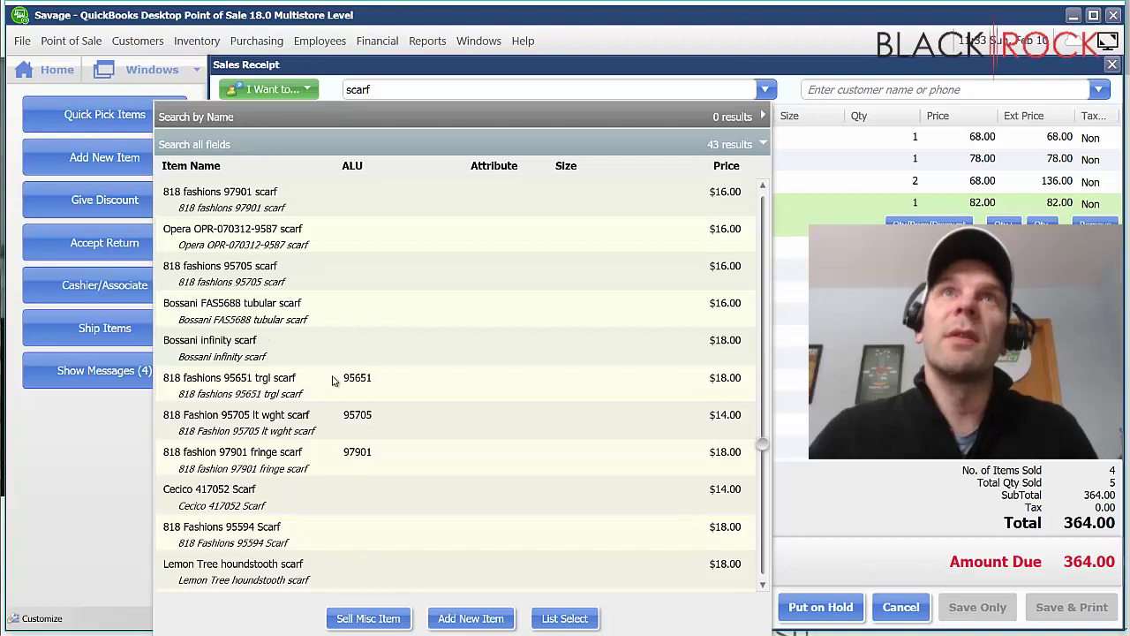
click(305, 386)
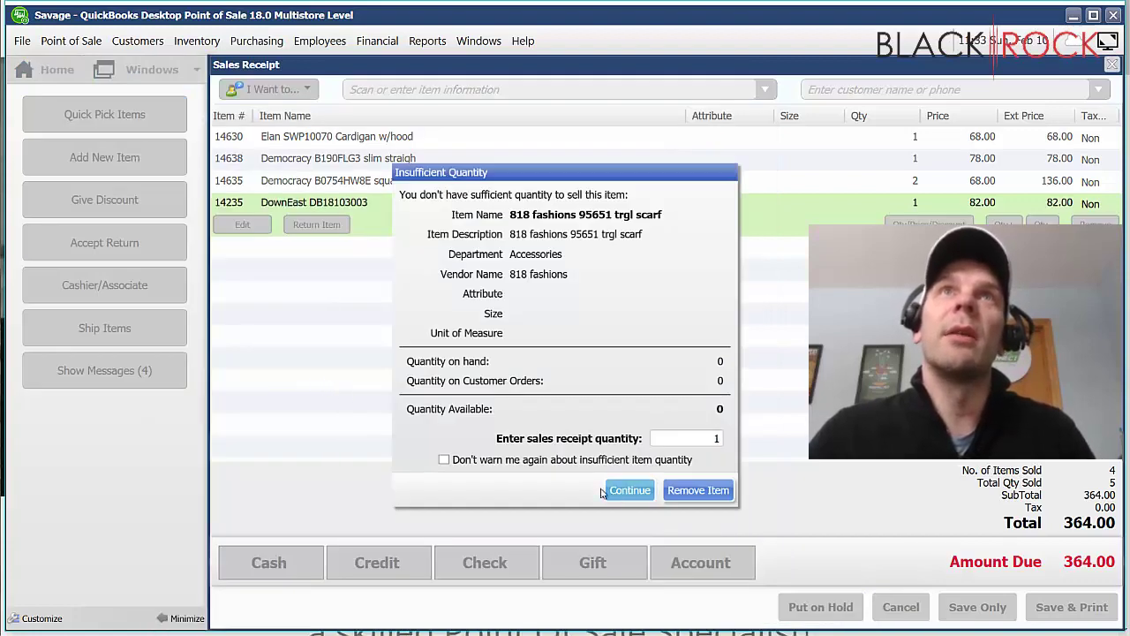
click(631, 494)
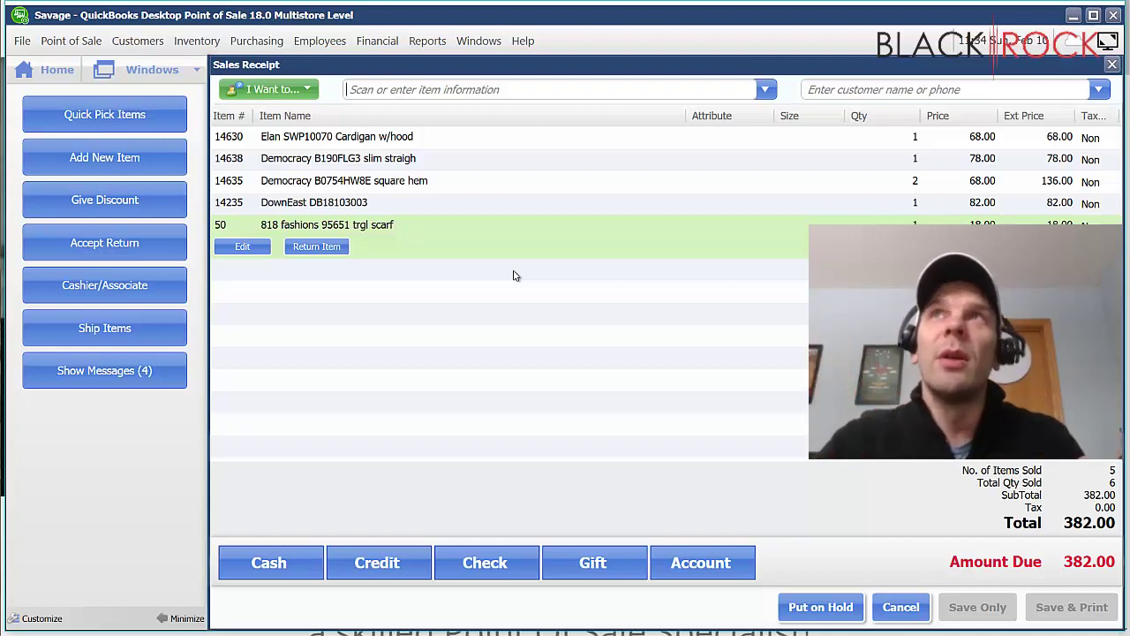
Step: Pick an existing customer from the customer name dropdown for the receipt
click(1098, 89)
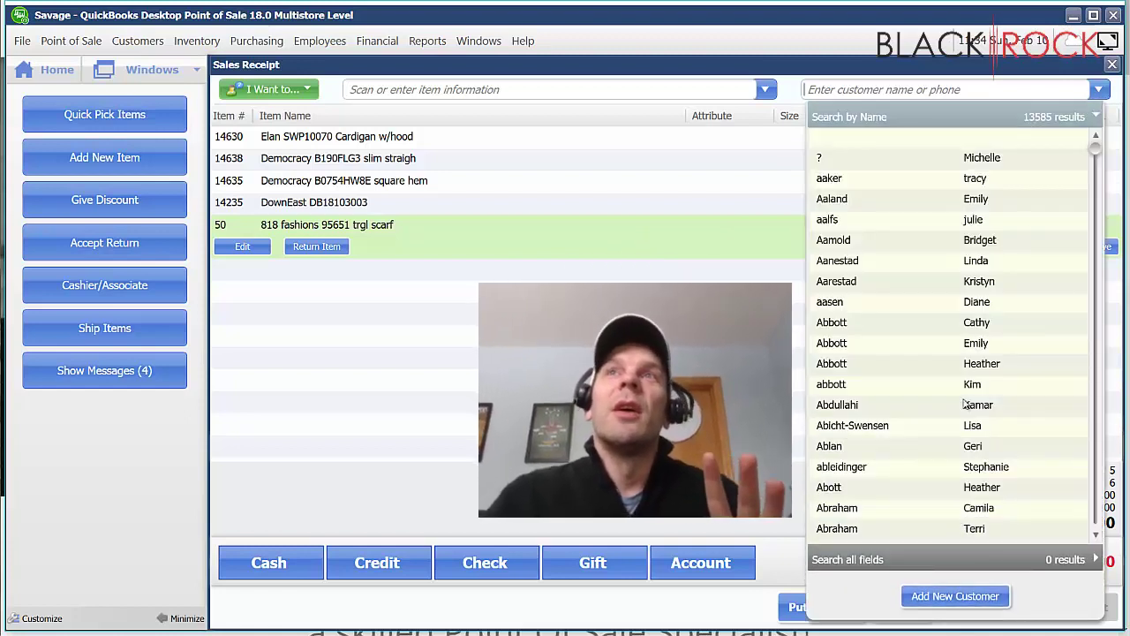
key(Escape)
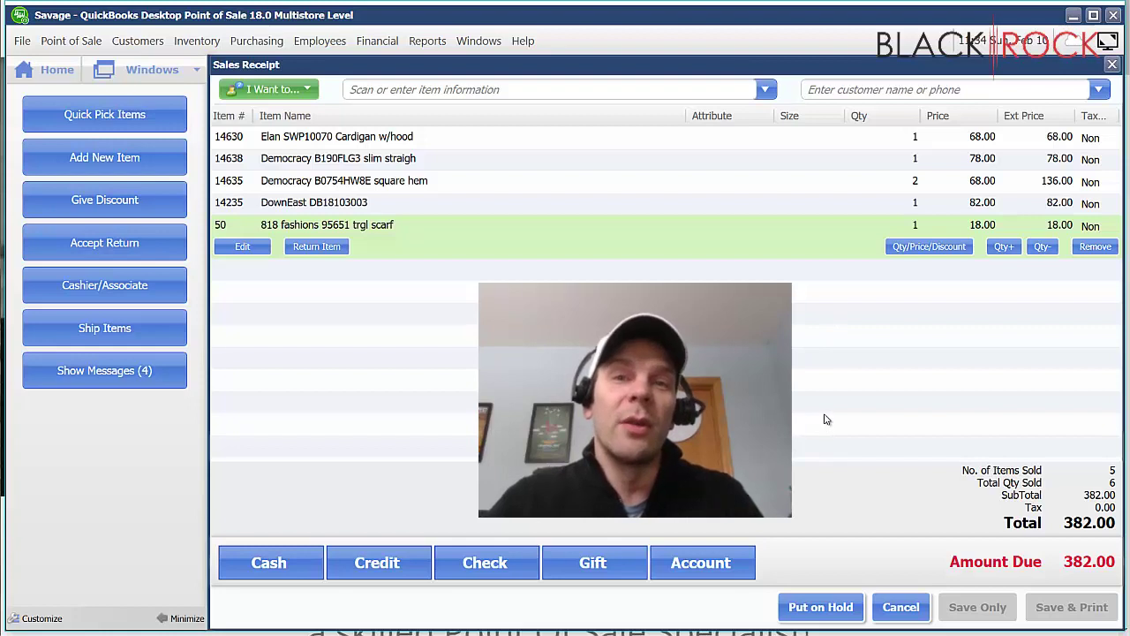
click(1099, 89)
click(913, 344)
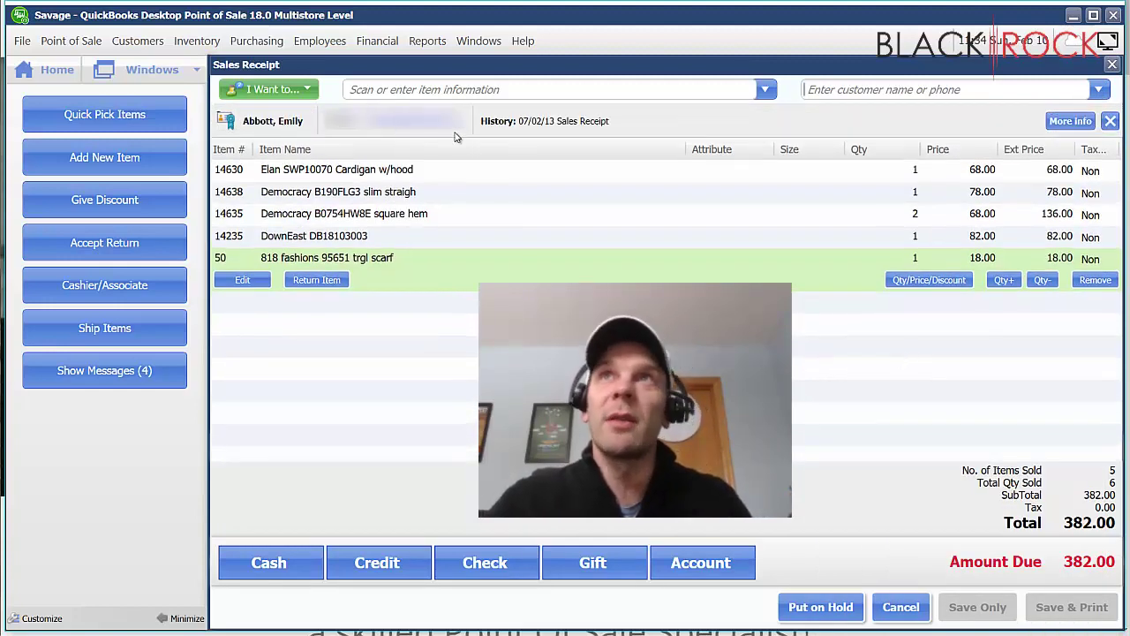
click(1098, 91)
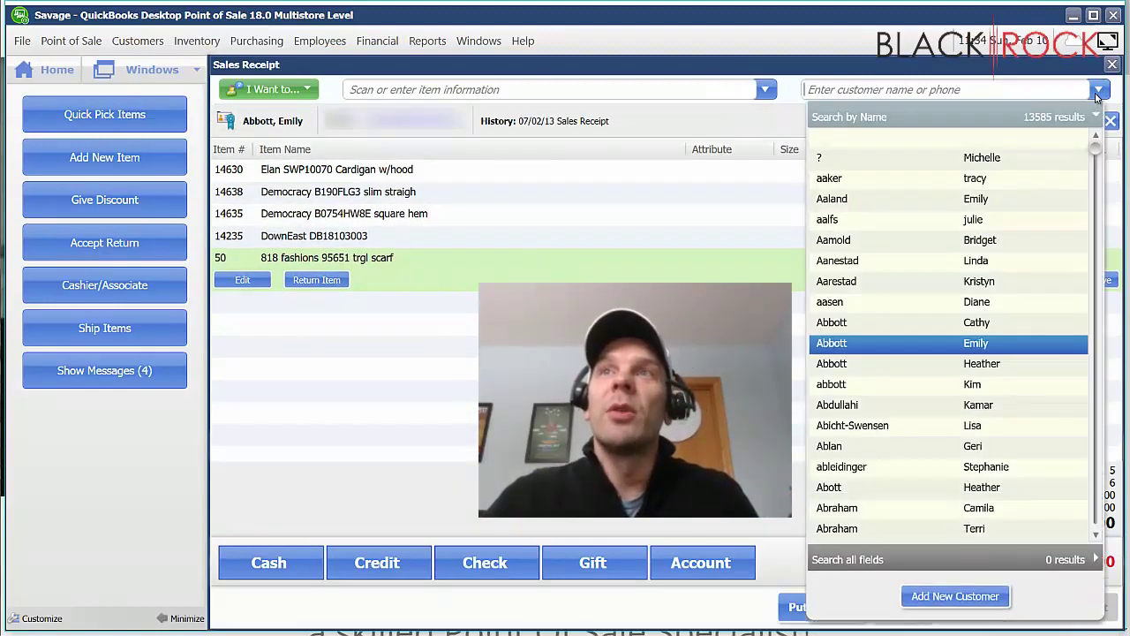
Step: Create a new customer with first name, last name and e-mail, and enroll them in rewards
click(970, 607)
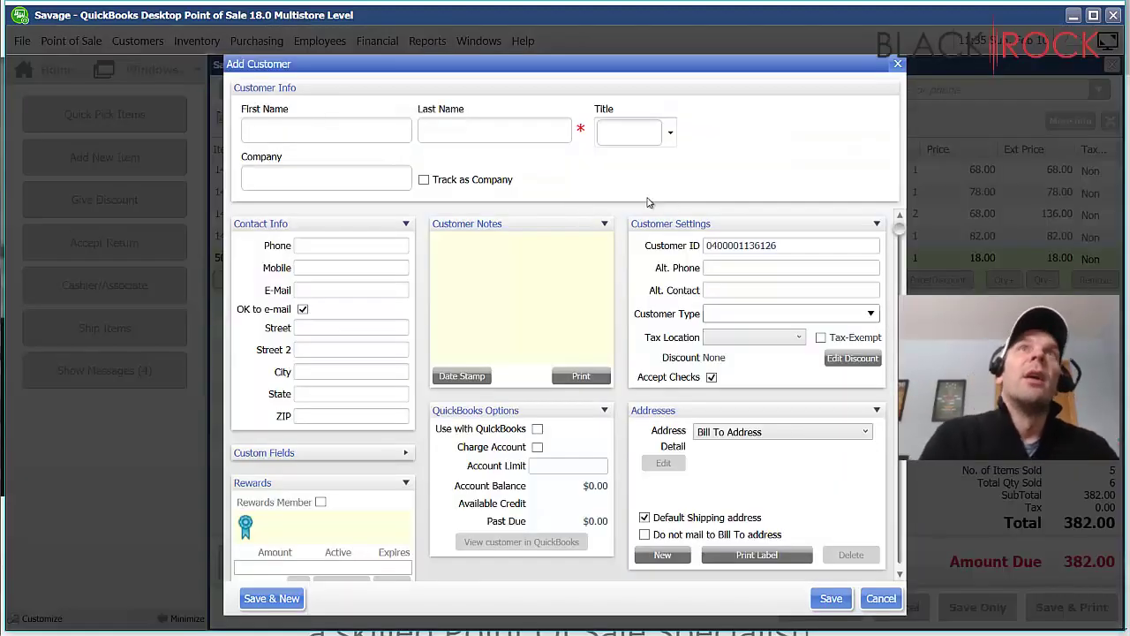
text(ob)
text(Johnson)
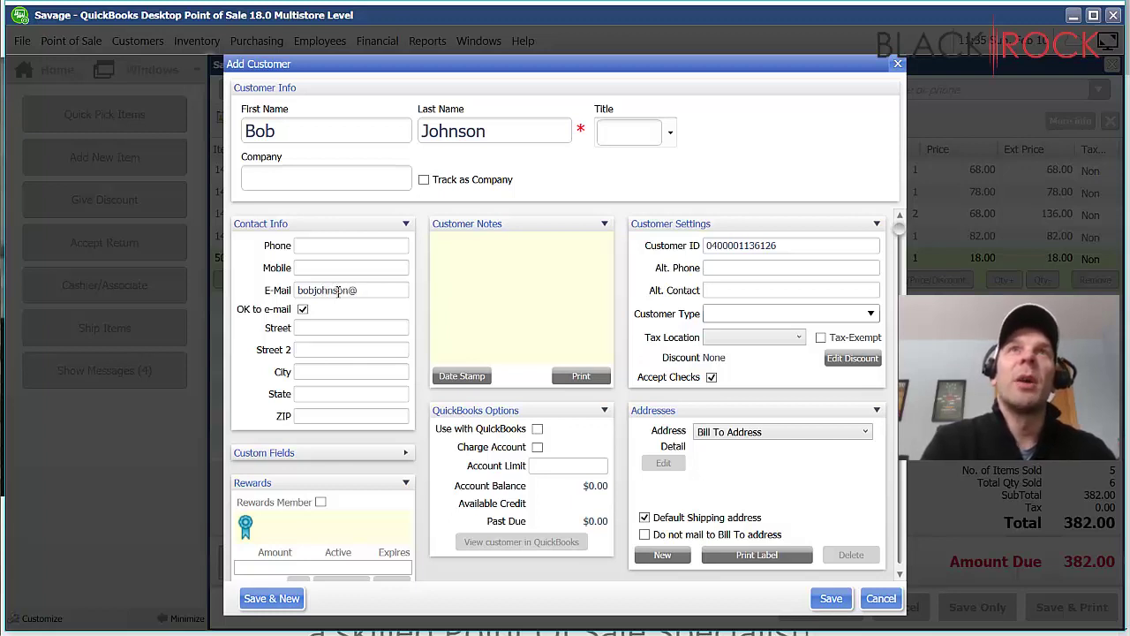
text(.com)
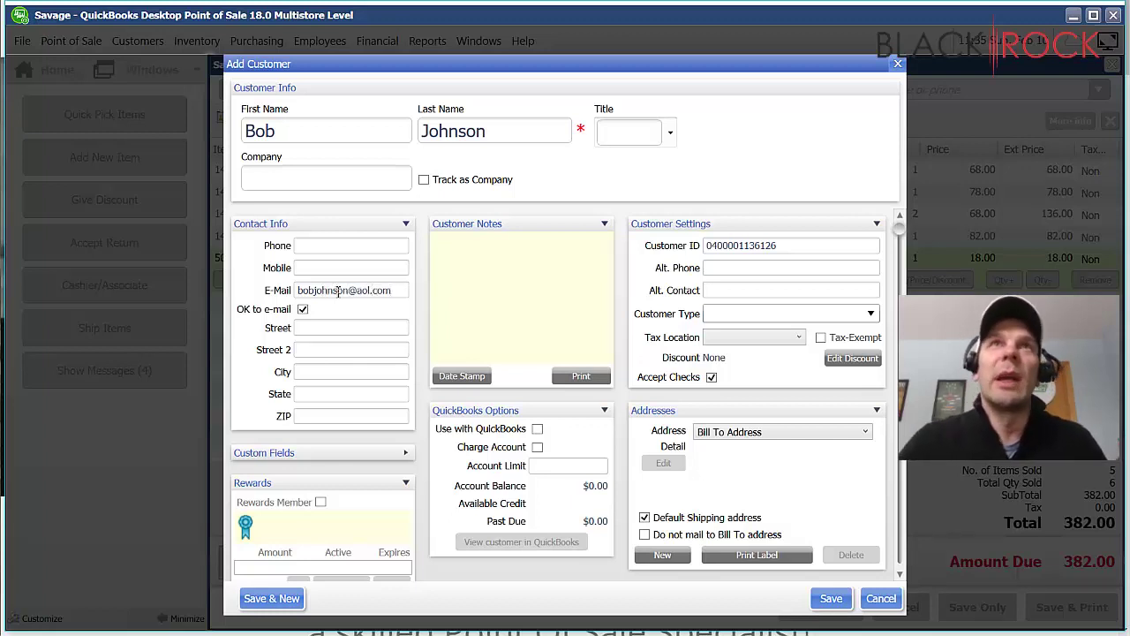
click(832, 599)
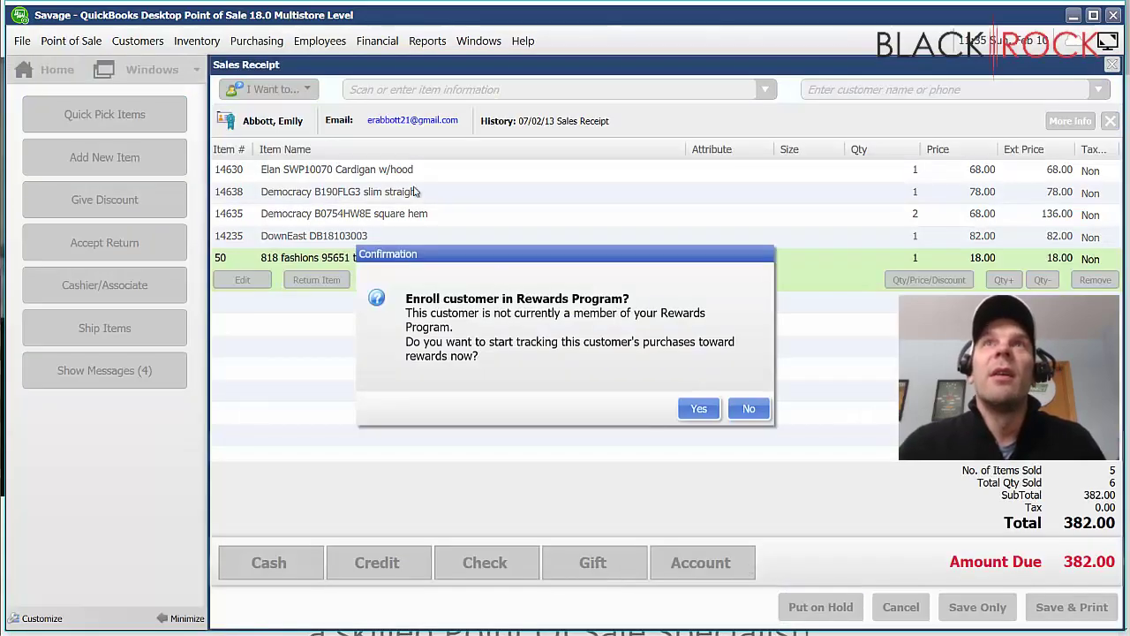
click(712, 414)
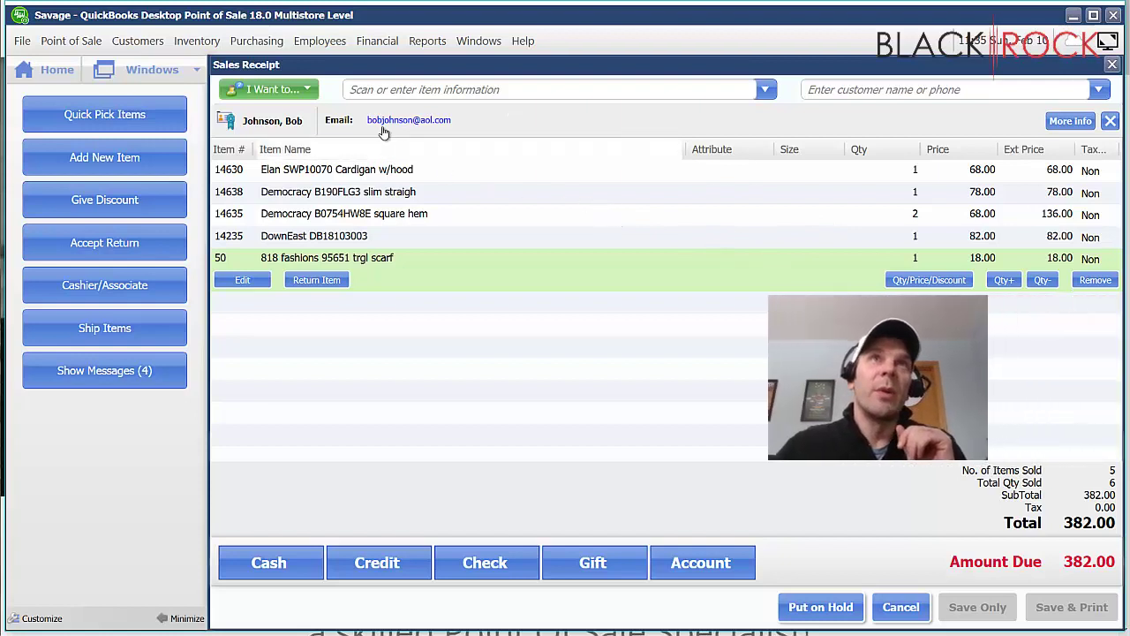
Step: Add Jewelry 36 at 36.00 from the Quick Pick Jewelry group, bringing the total to 420.66
click(165, 119)
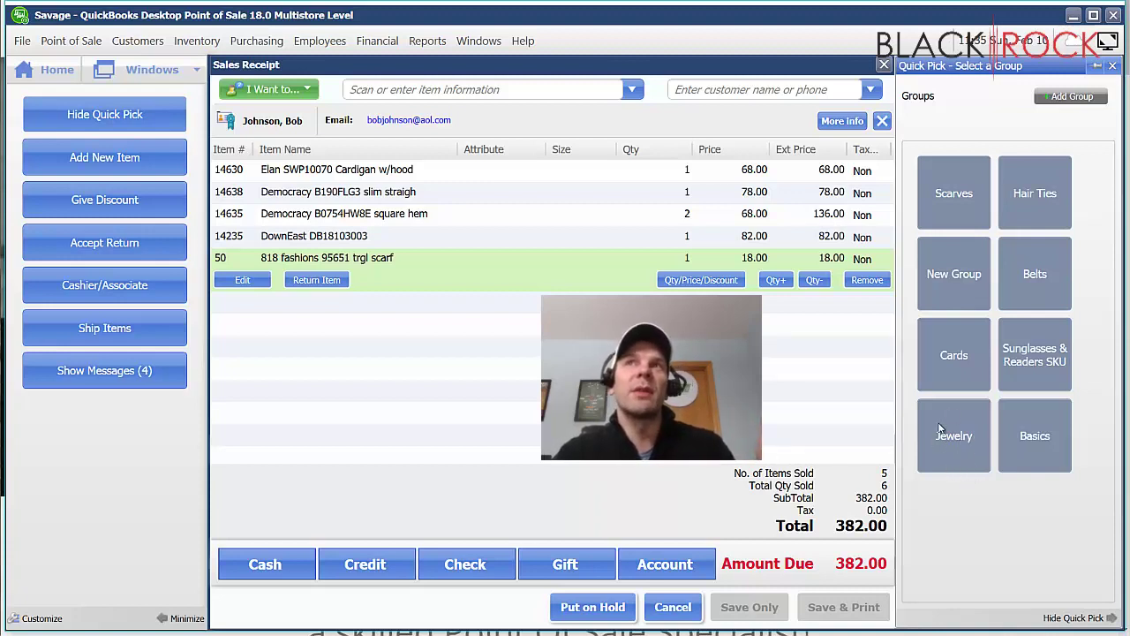
click(941, 446)
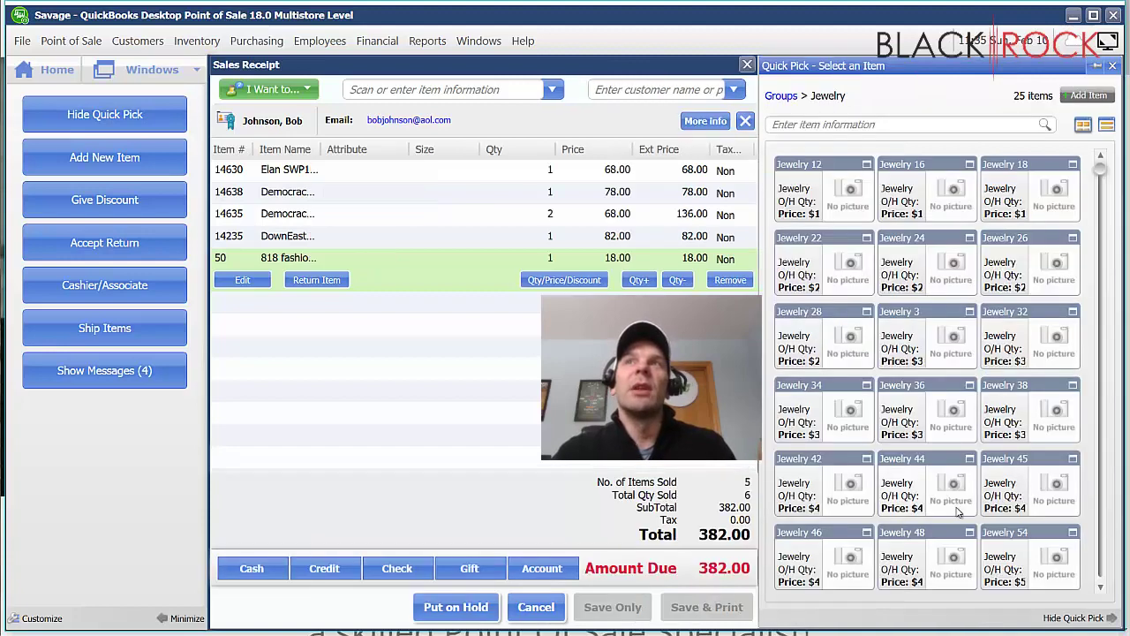
click(902, 416)
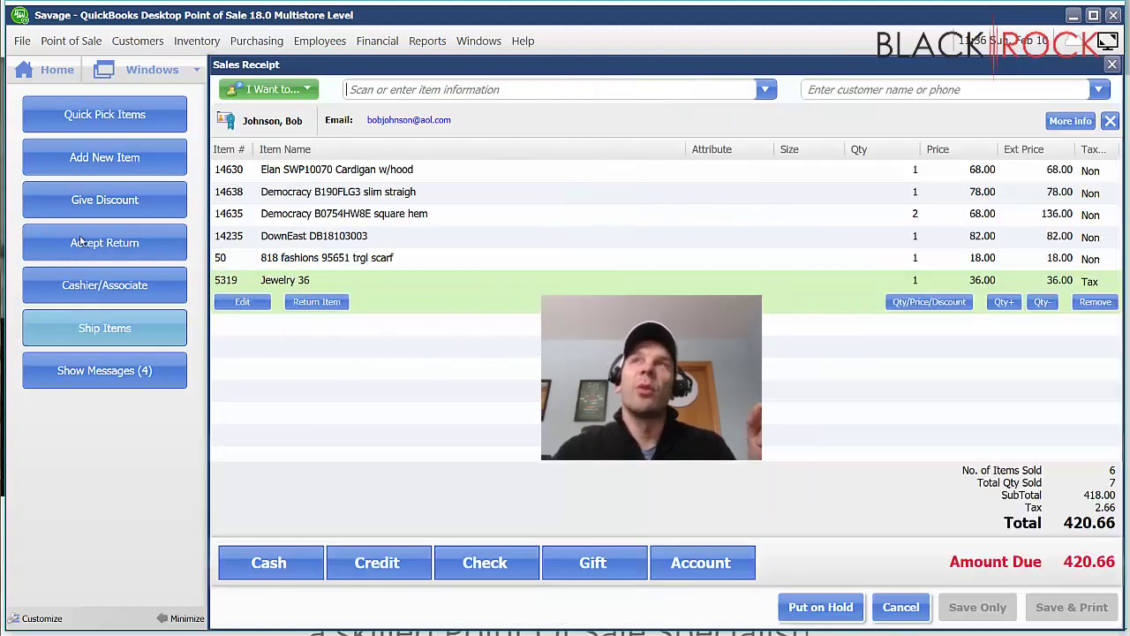
click(104, 114)
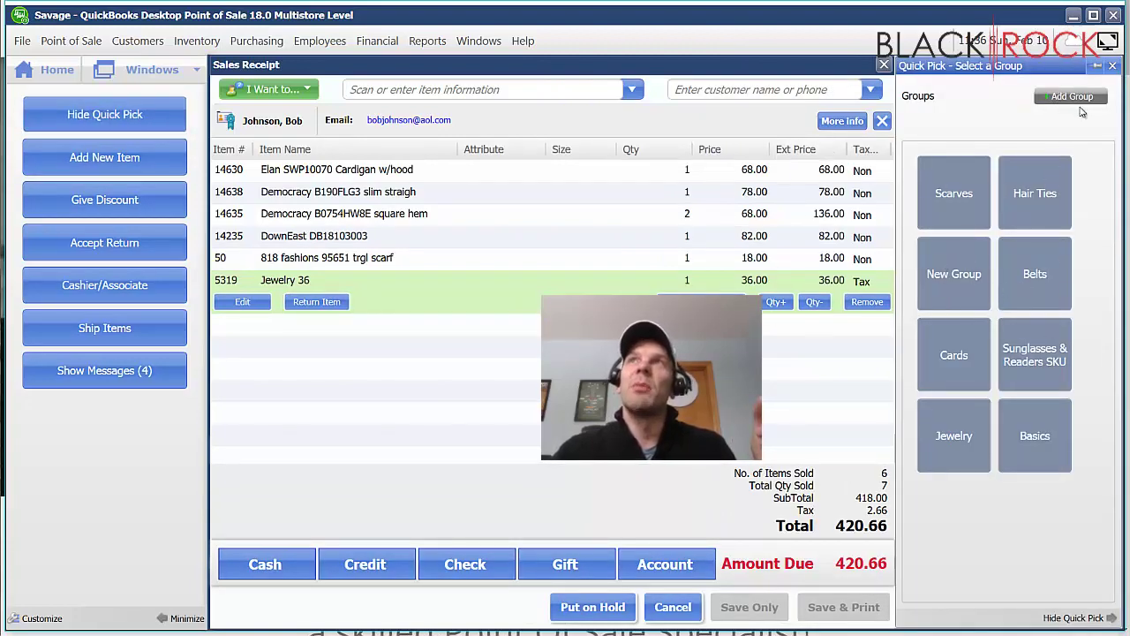
Step: Hide the Quick Pick panel and select the DownEast DB18103003 line
click(1115, 66)
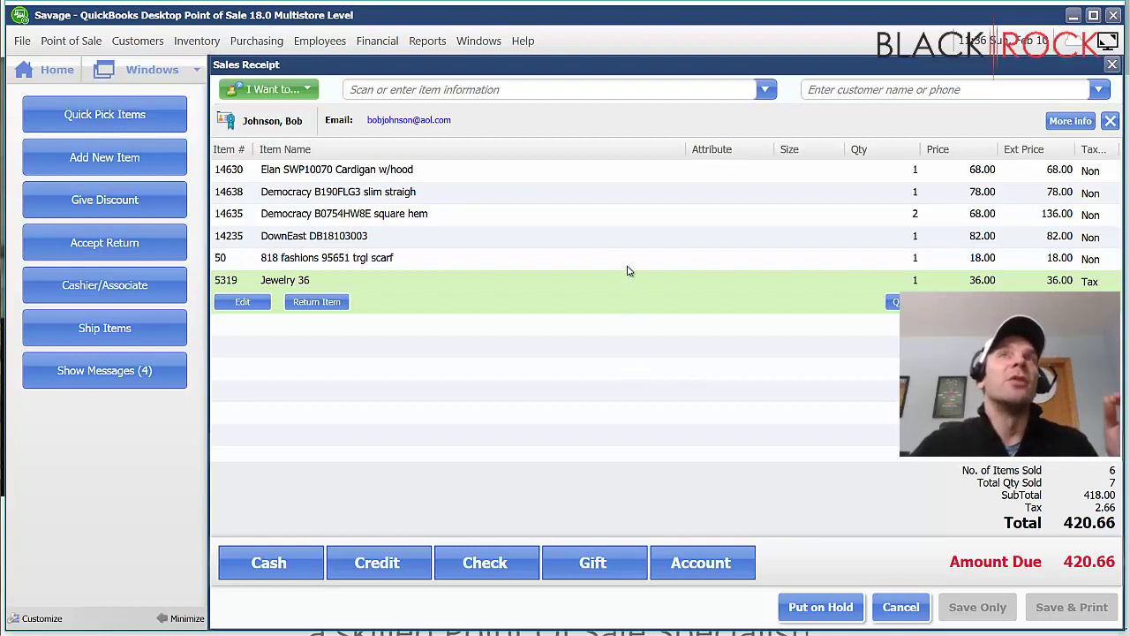
click(557, 235)
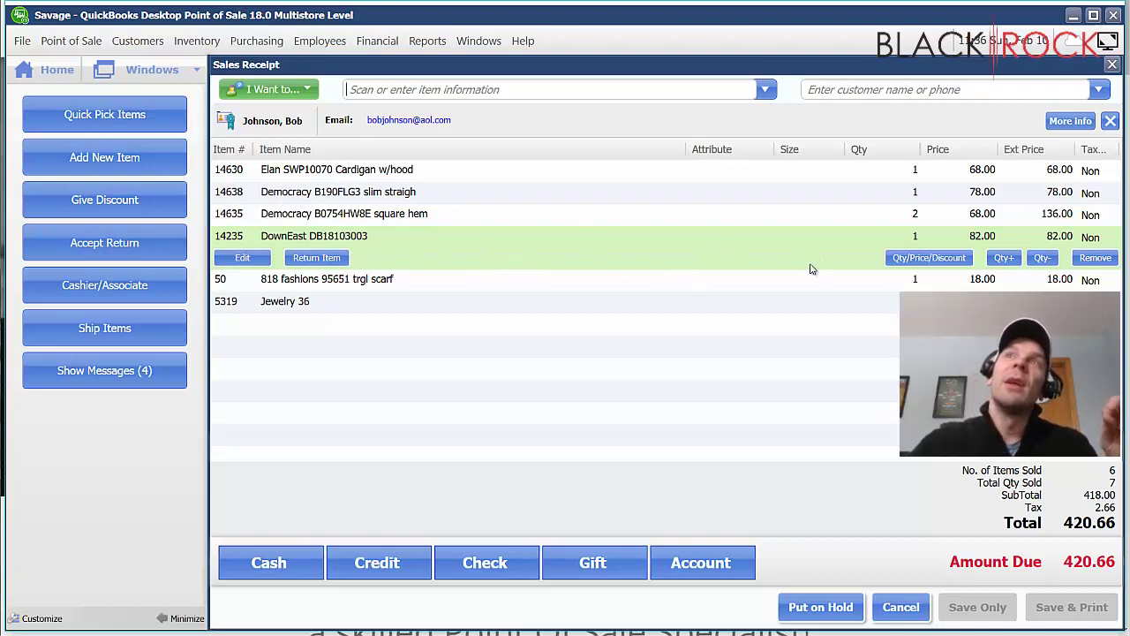
Step: Apply a 20% discount to the DownEast DB18103003 line
click(939, 257)
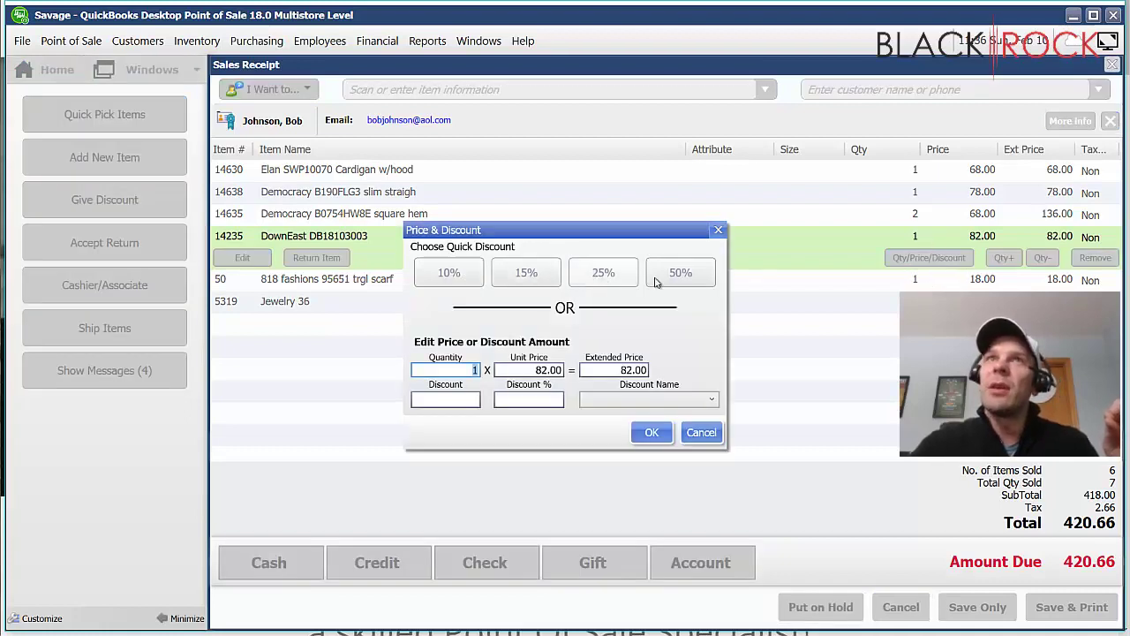
click(446, 399)
click(537, 404)
click(464, 401)
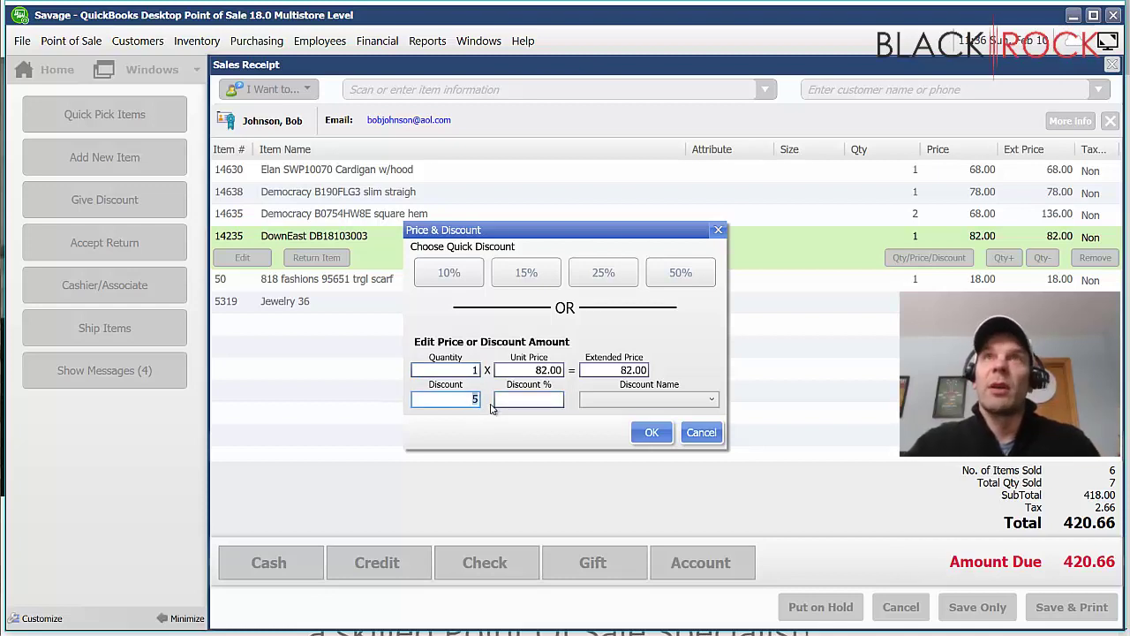
click(537, 400)
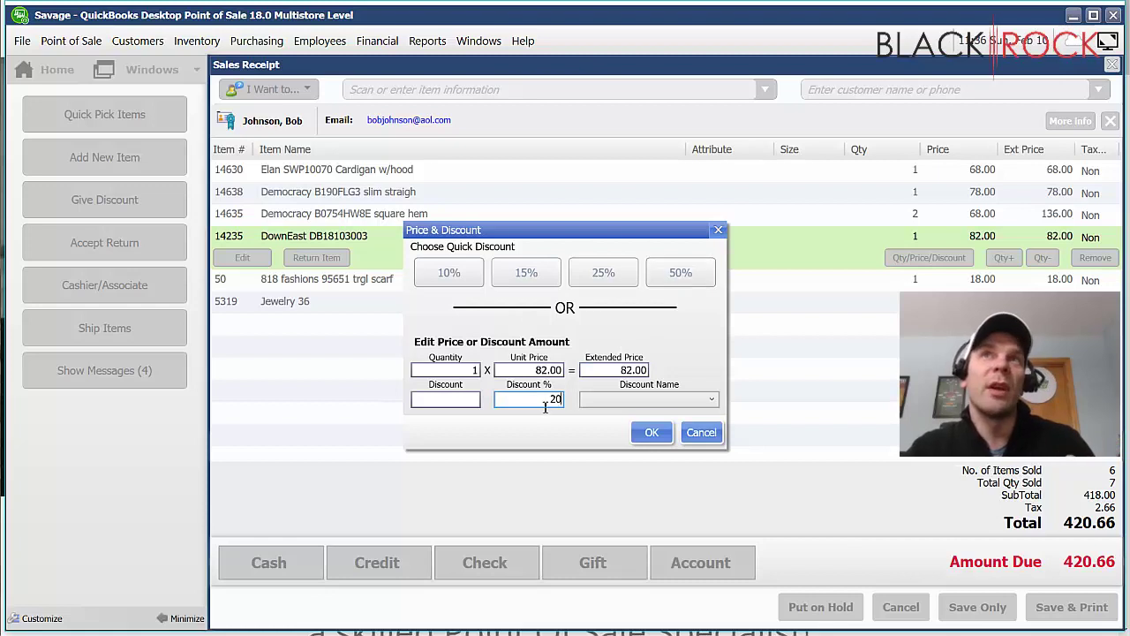
click(651, 432)
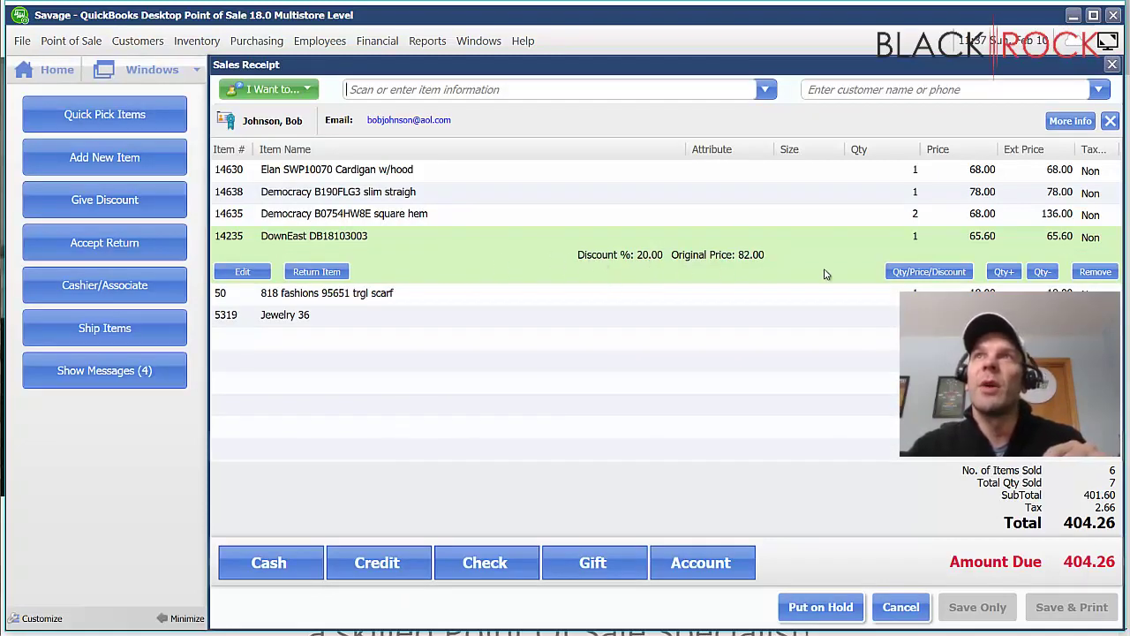
Step: Remove the 20% line discount so DownEast DB18103003 returns to 82.00
click(918, 271)
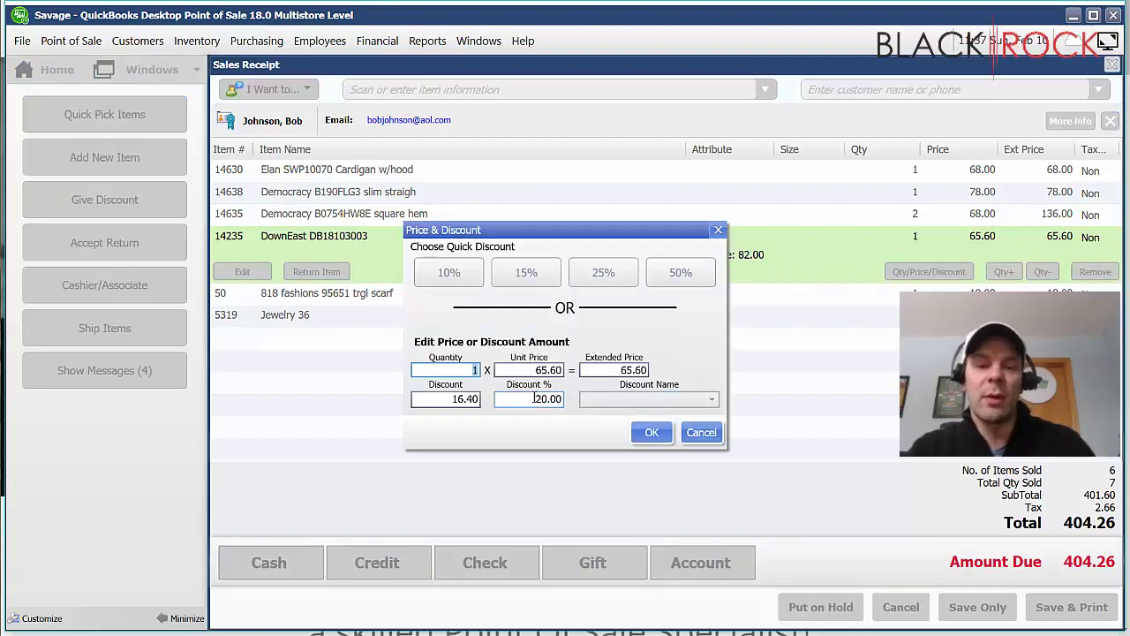
click(561, 400)
key(BackSpace)
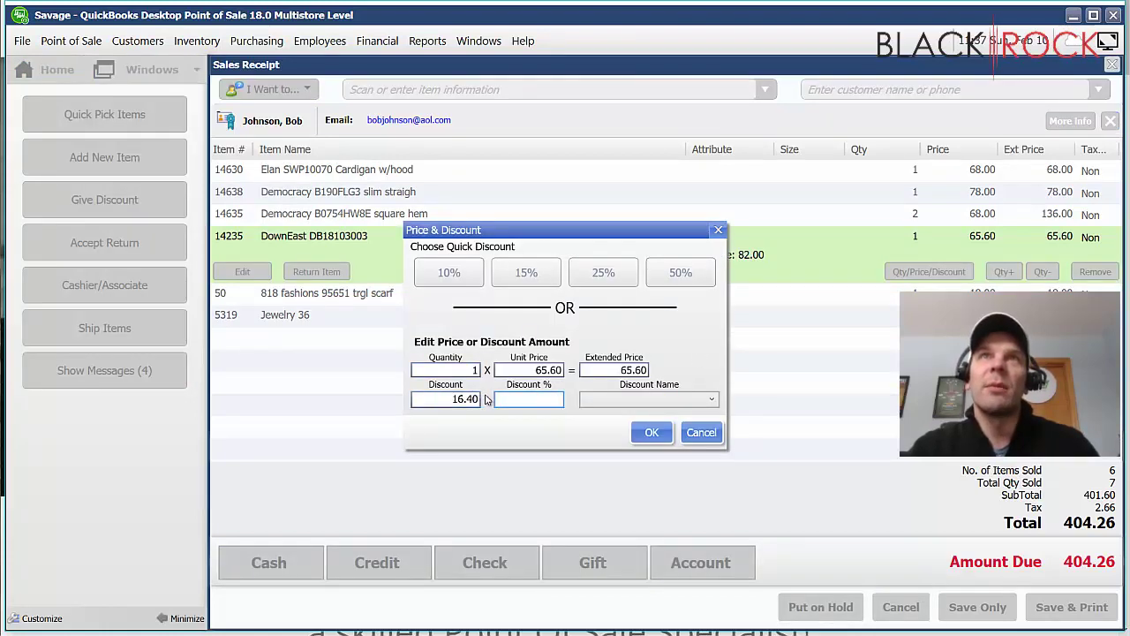
click(652, 431)
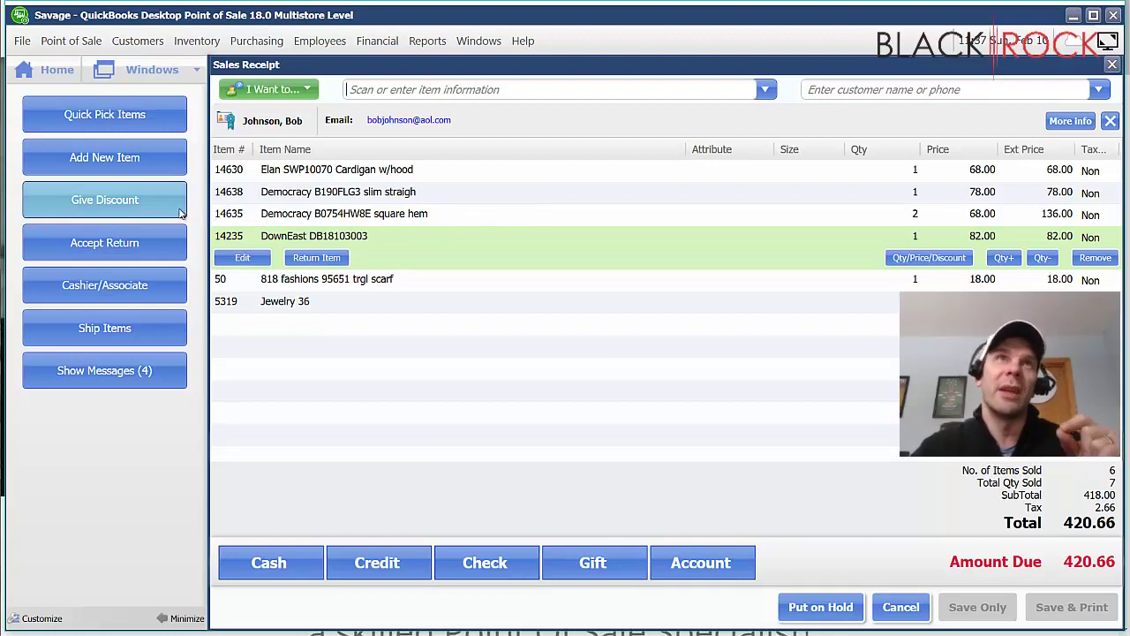
Step: Apply a 33% receipt-wide discount of 137.94, leaving 281.84 due
click(114, 201)
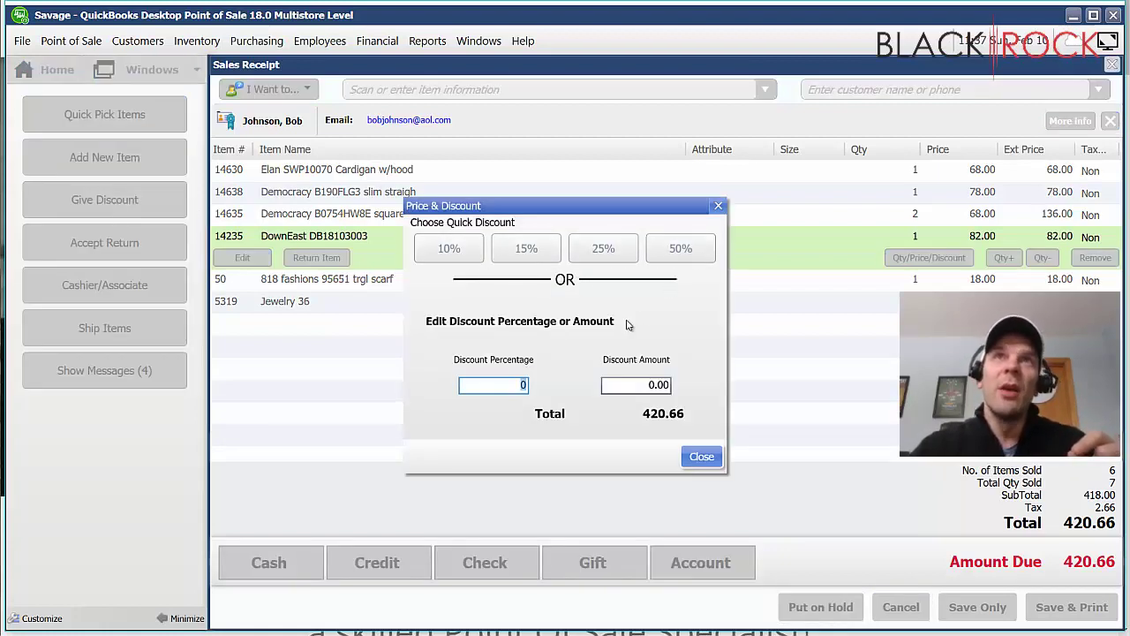
click(514, 386)
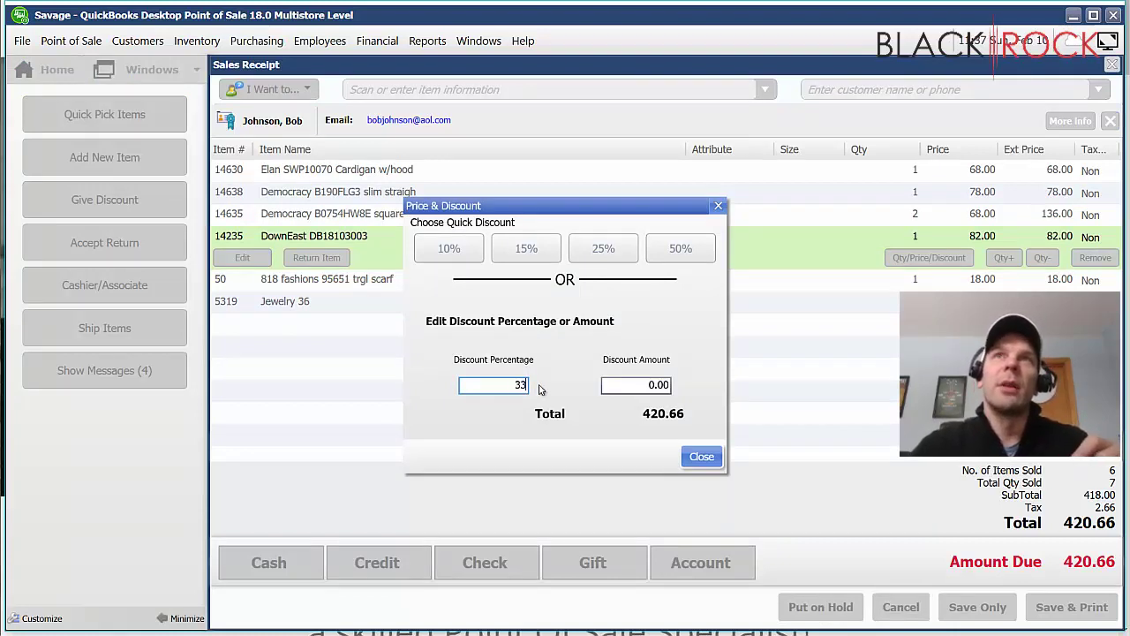
click(607, 389)
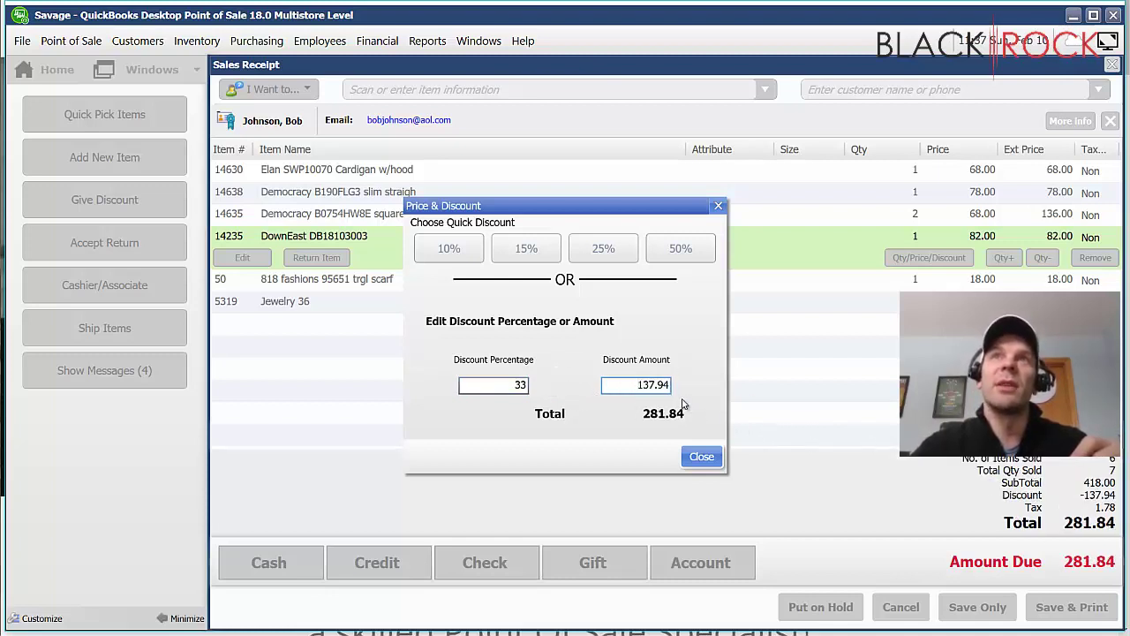
click(702, 460)
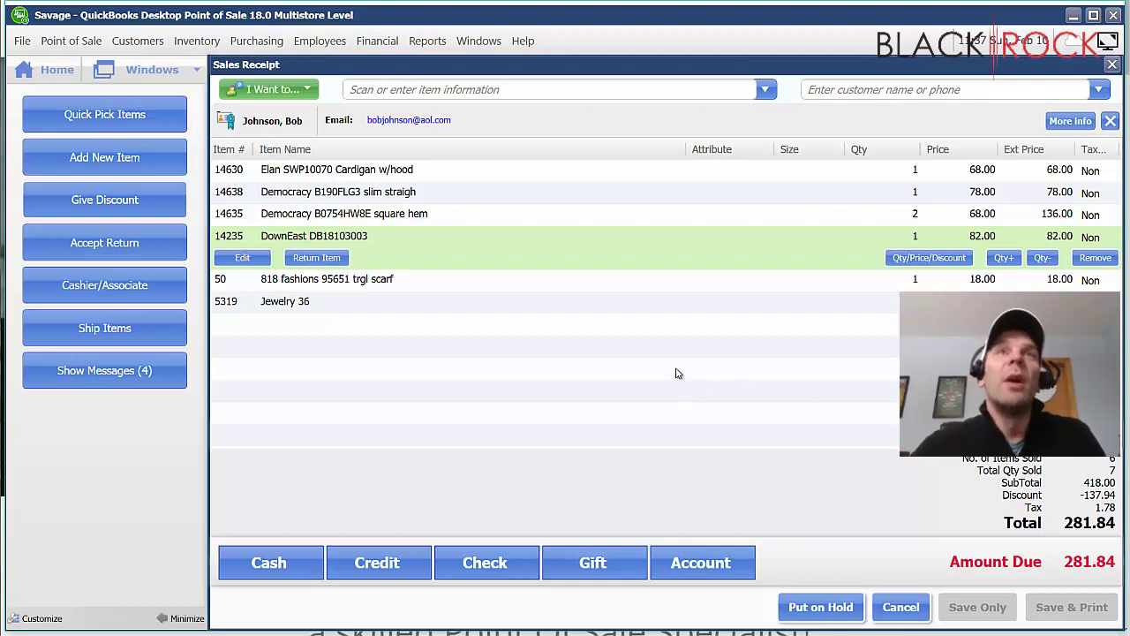
Step: Delete the DownEast DB18103003 line so the total drops to 226.90, and begin a credit payment
key(Delete)
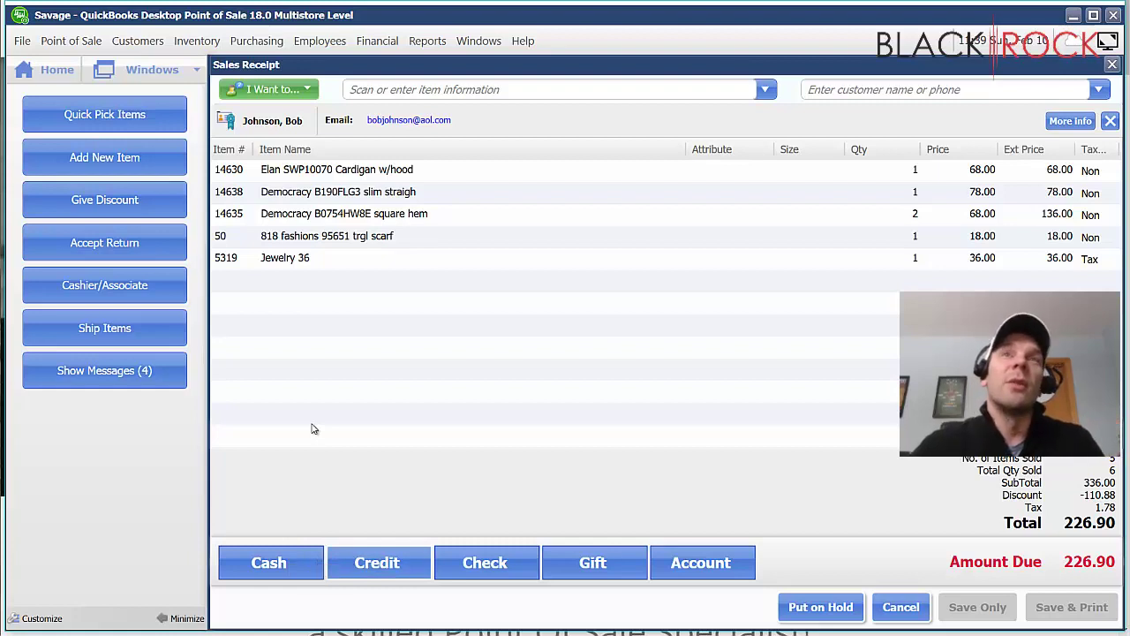
click(400, 565)
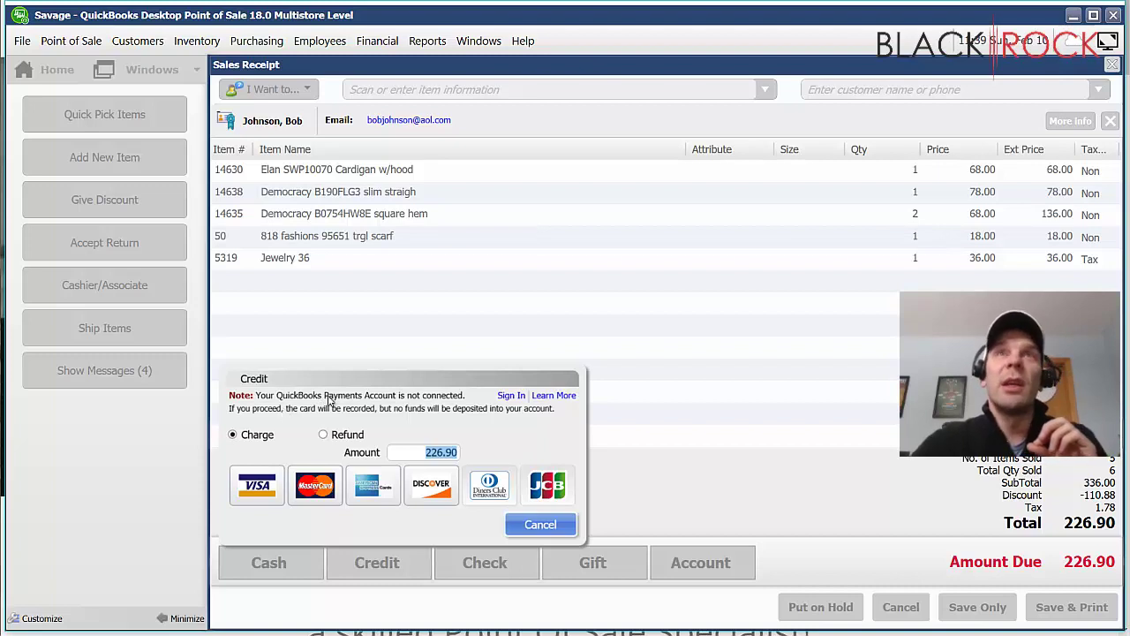
Step: Pay the full 226.90 by MasterCard, then remove that MasterCard charge so 226.90 stays due
click(315, 488)
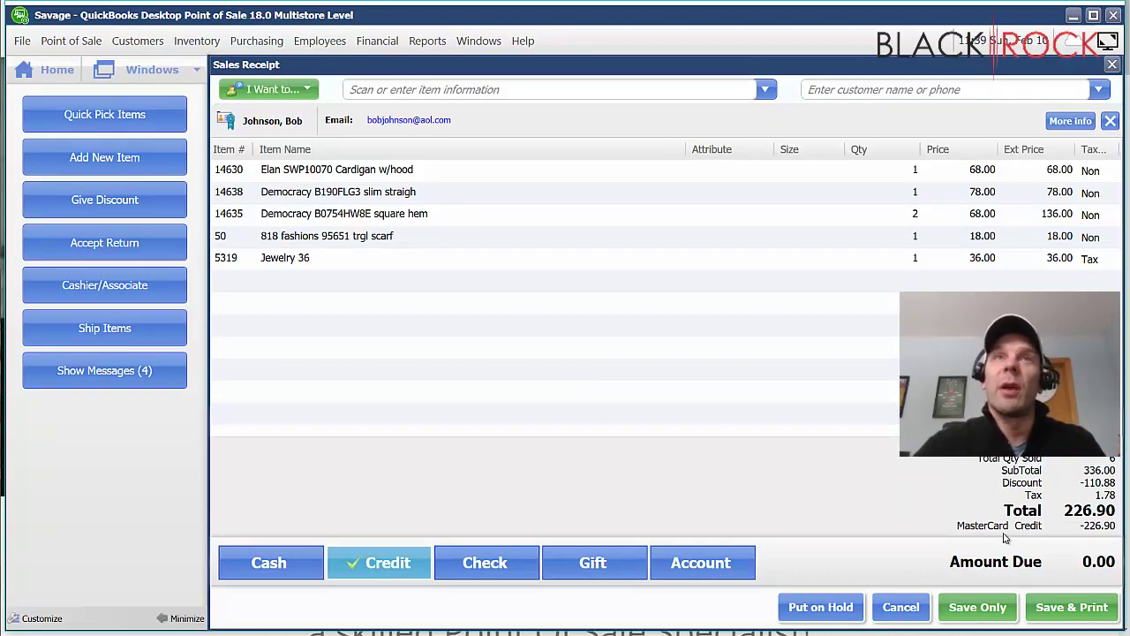
click(380, 569)
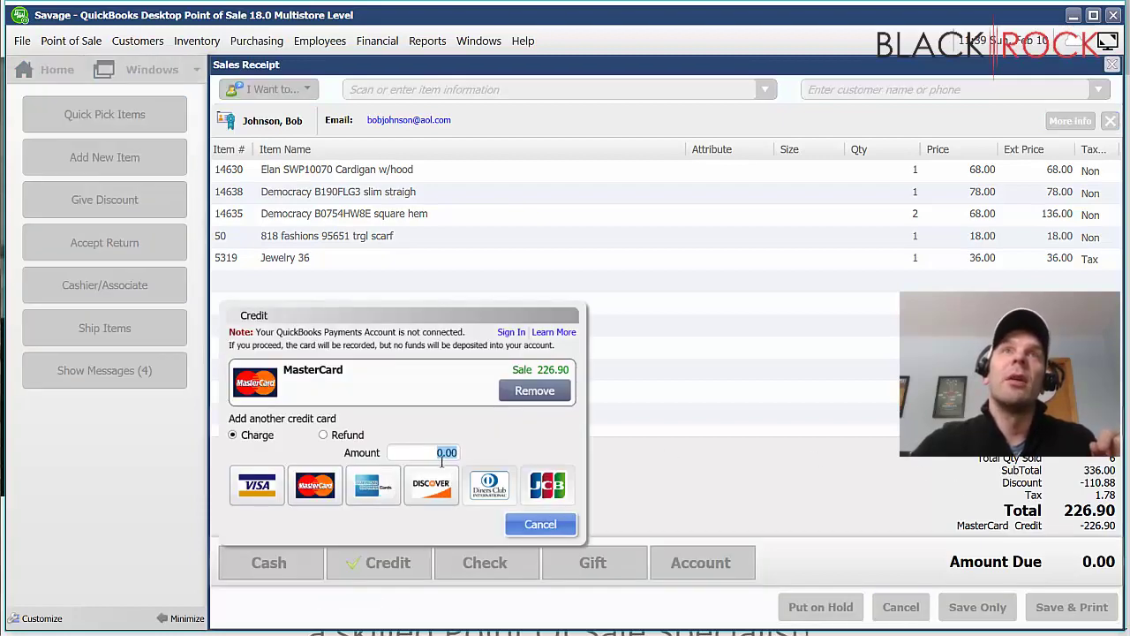
click(335, 438)
click(534, 390)
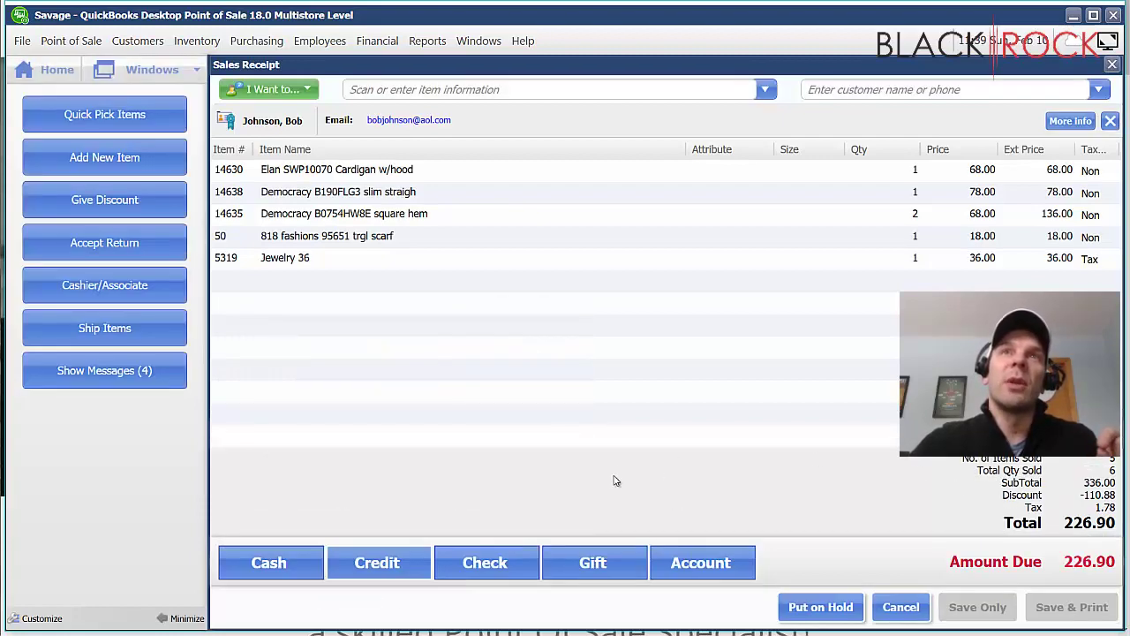
Step: Record a 226.90 check payment with its check number, then remove it so 226.90 is due
click(518, 565)
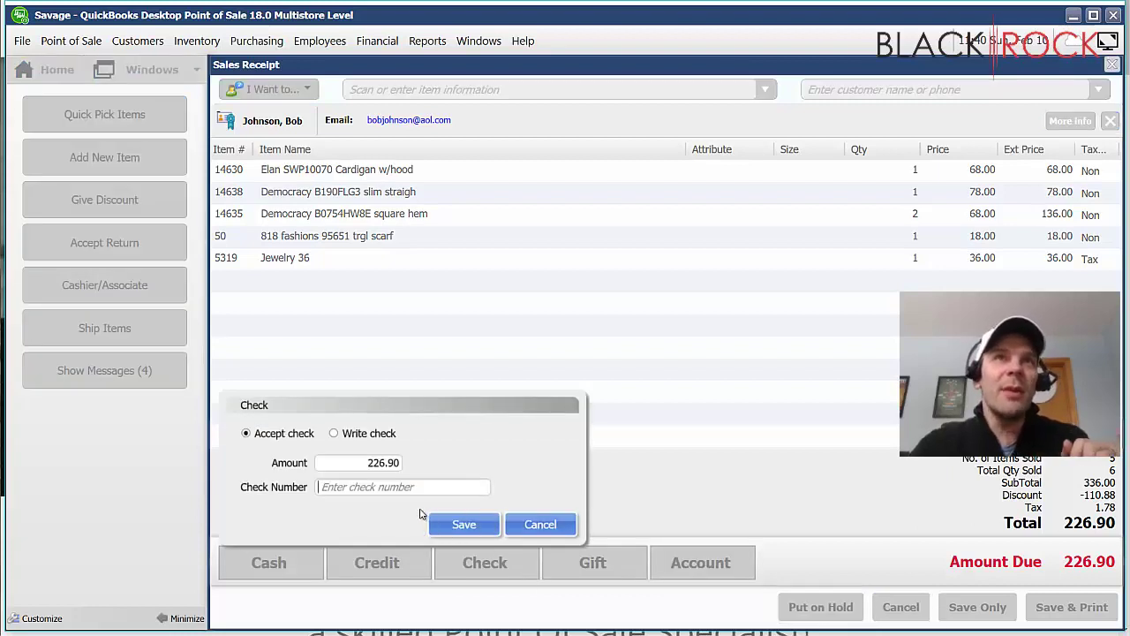
click(320, 487)
text(Jay)
text(pal)
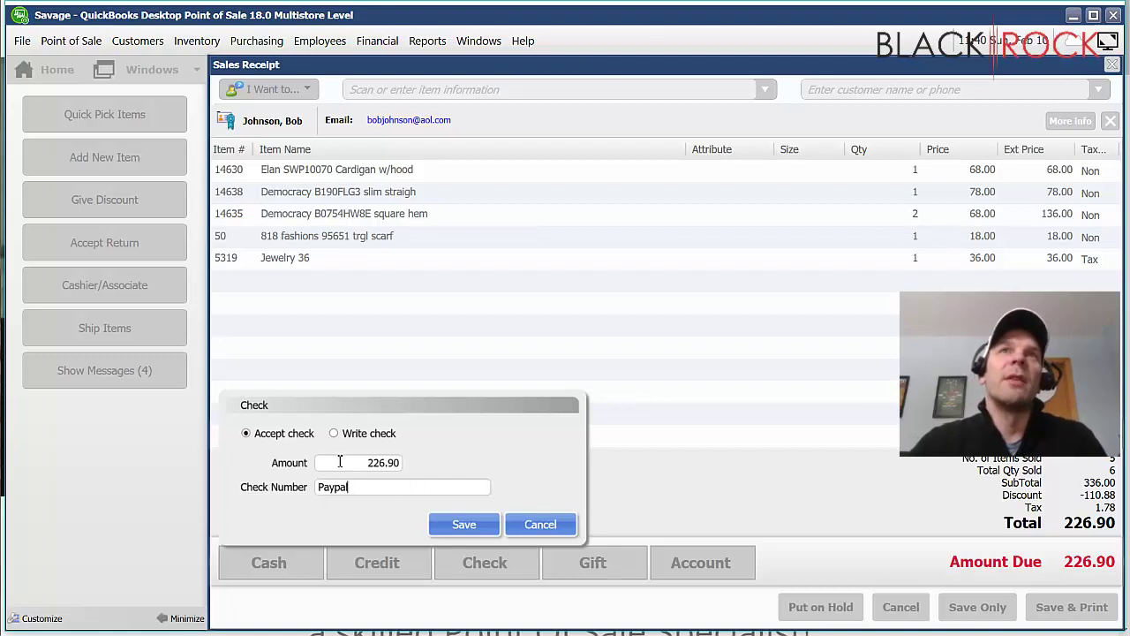
click(446, 529)
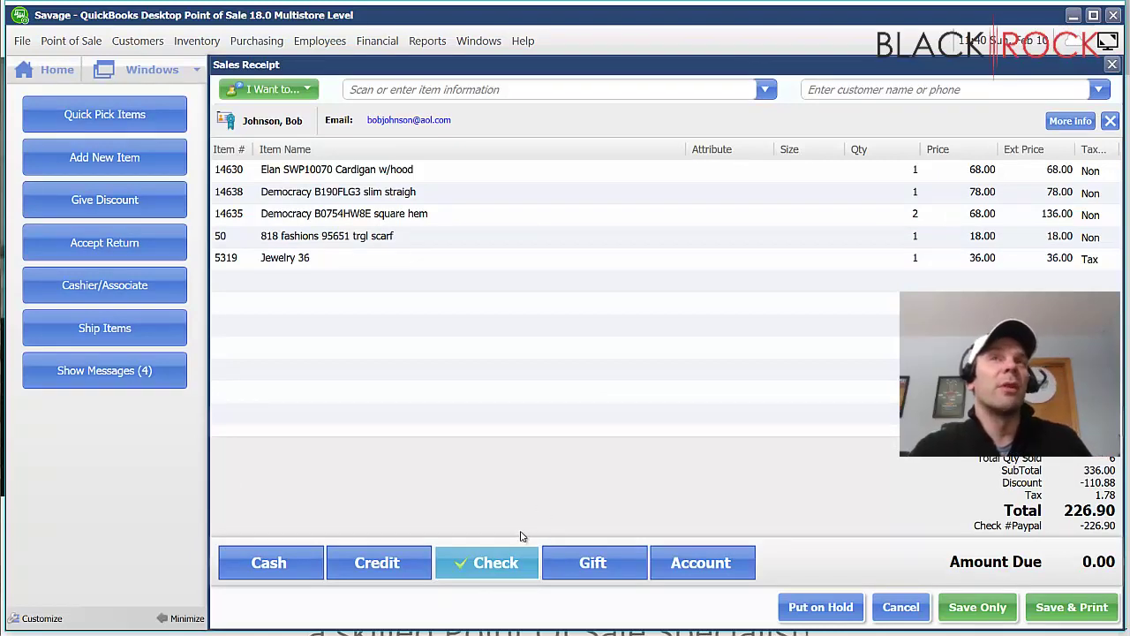
click(497, 562)
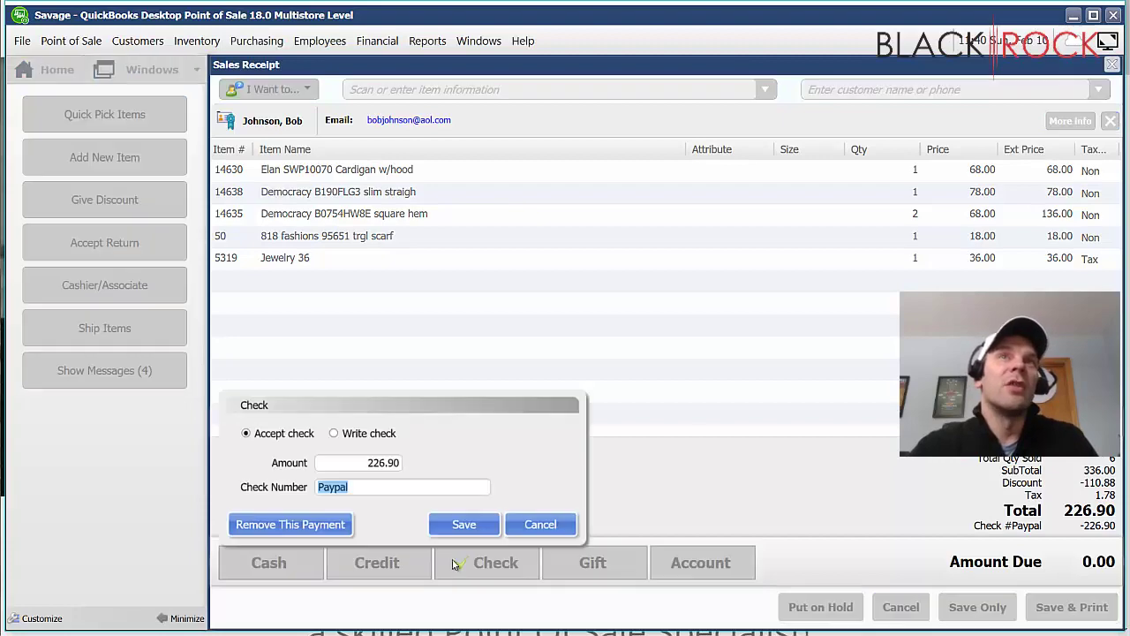
click(335, 527)
Step: Show the Gift Card and Gift Certificate payment options for the 226.90 balance
click(625, 578)
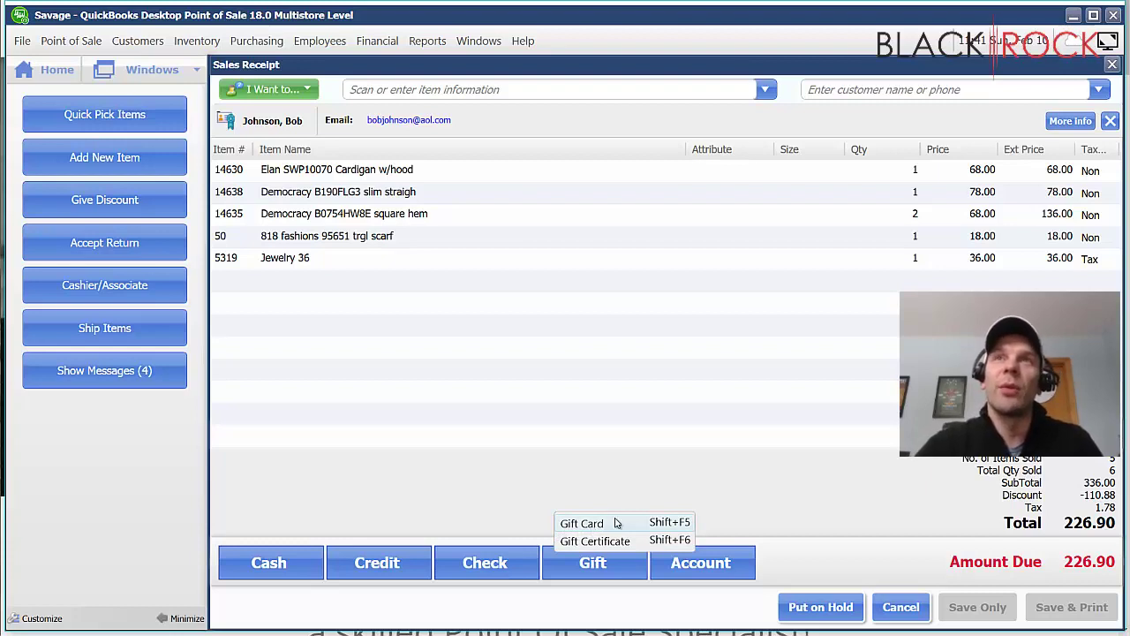
Step: Dismiss the gift payment menu without paying, leaving 226.90 due
click(788, 564)
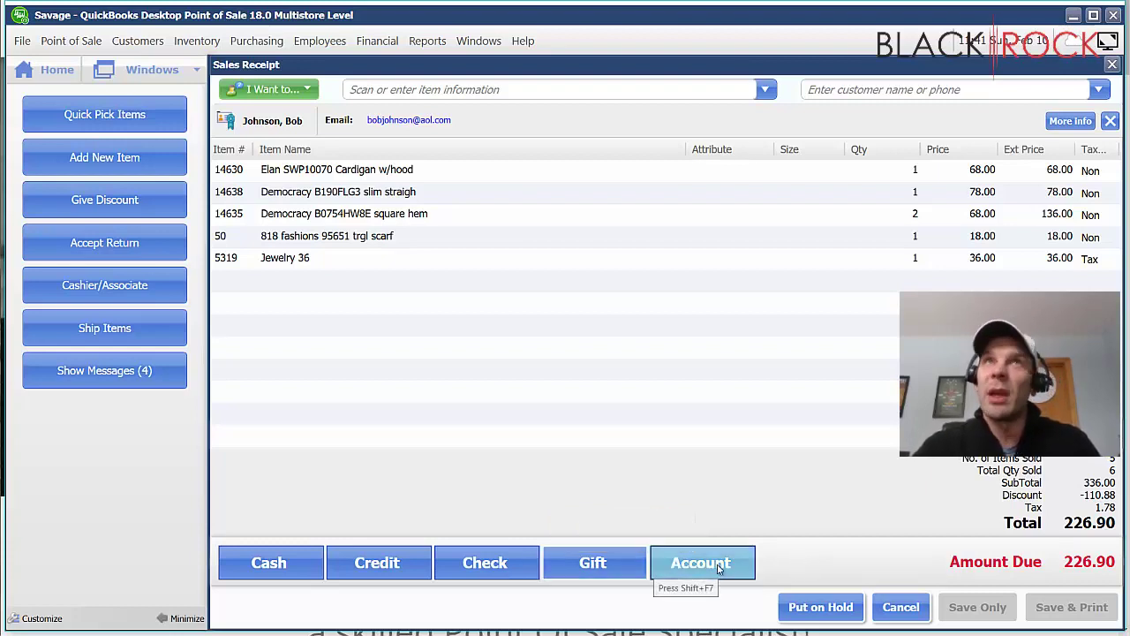